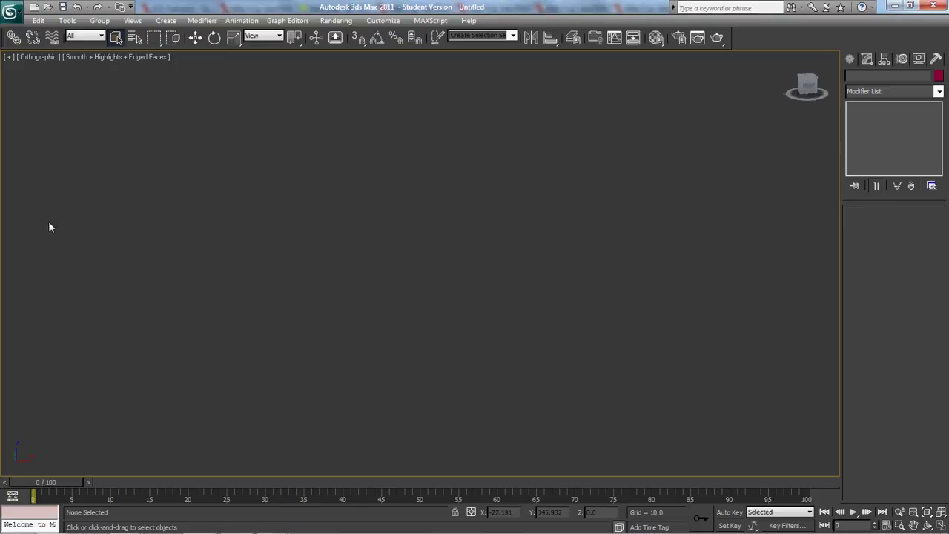
Step: Create a 24-sided cylinder with a radius of about 62 in the Top view
key(t)
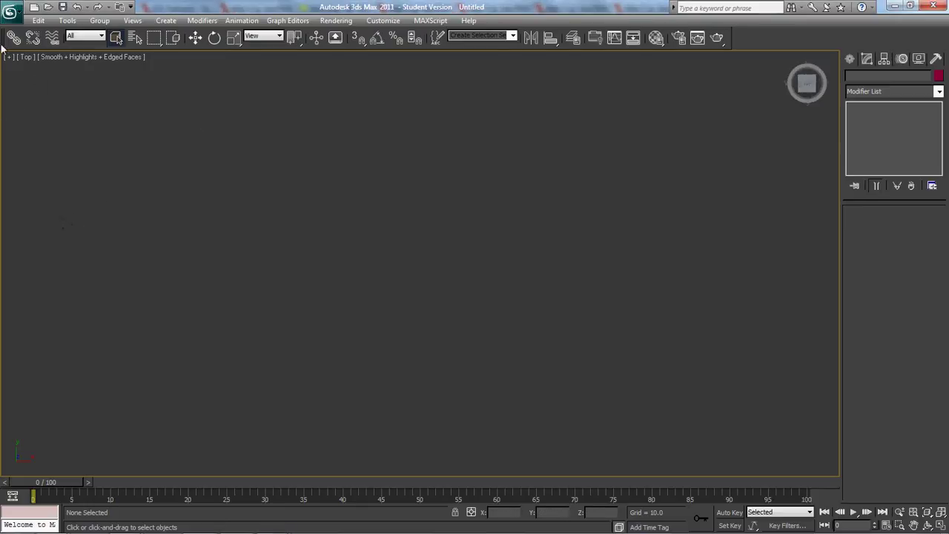
click(850, 60)
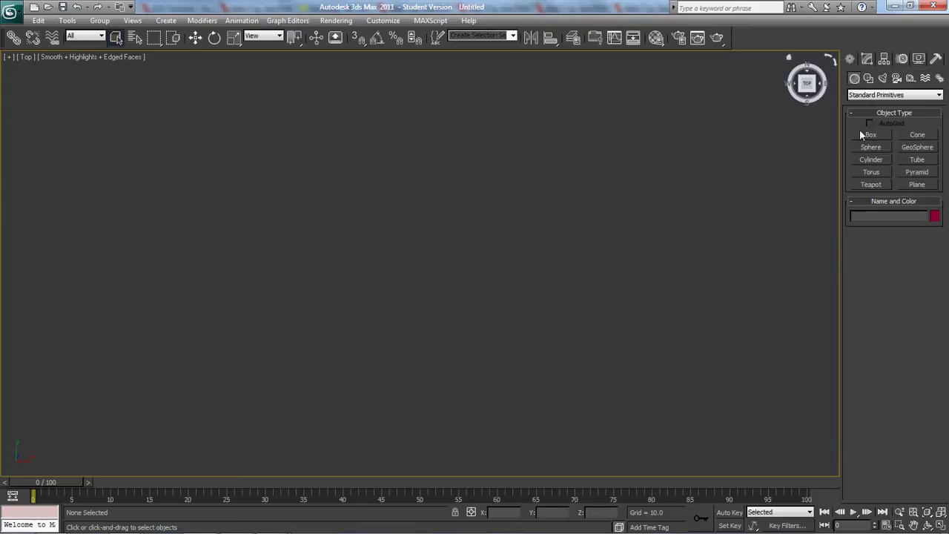
click(863, 160)
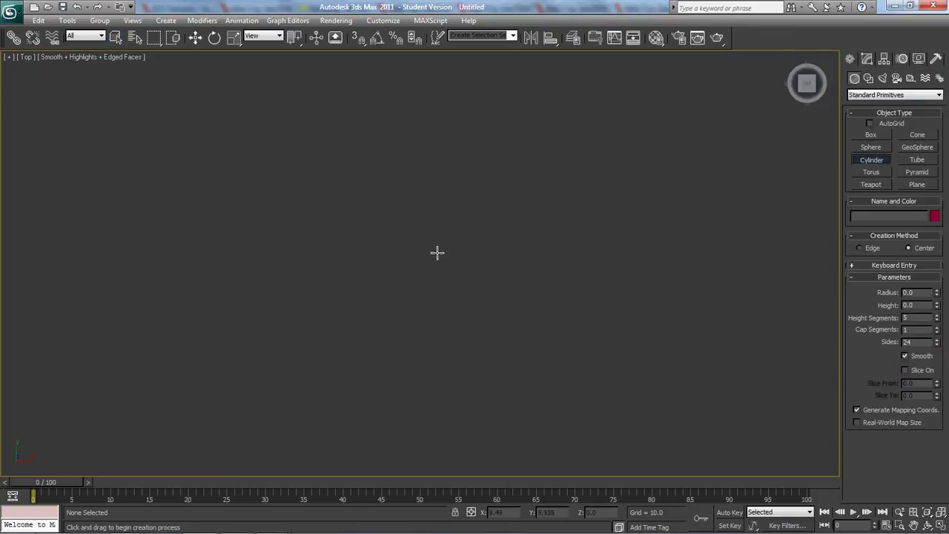
drag(429, 256, 505, 361)
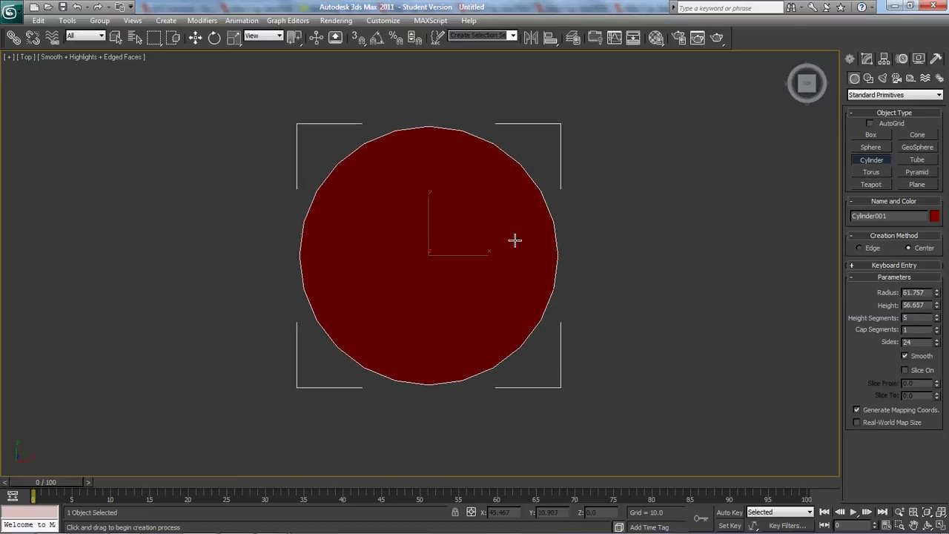
click(551, 233)
right_click(551, 233)
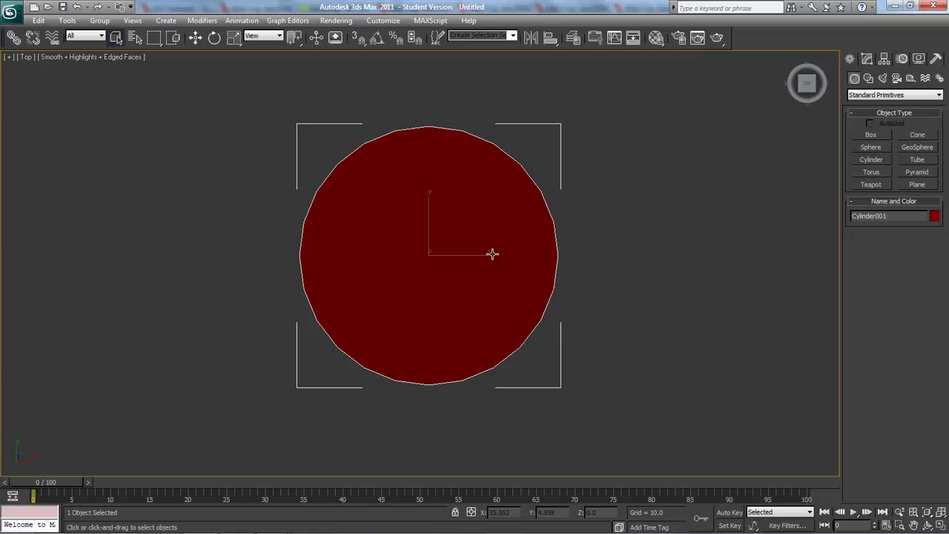
Step: Convert the cylinder to an Editable Poly
right_click(483, 262)
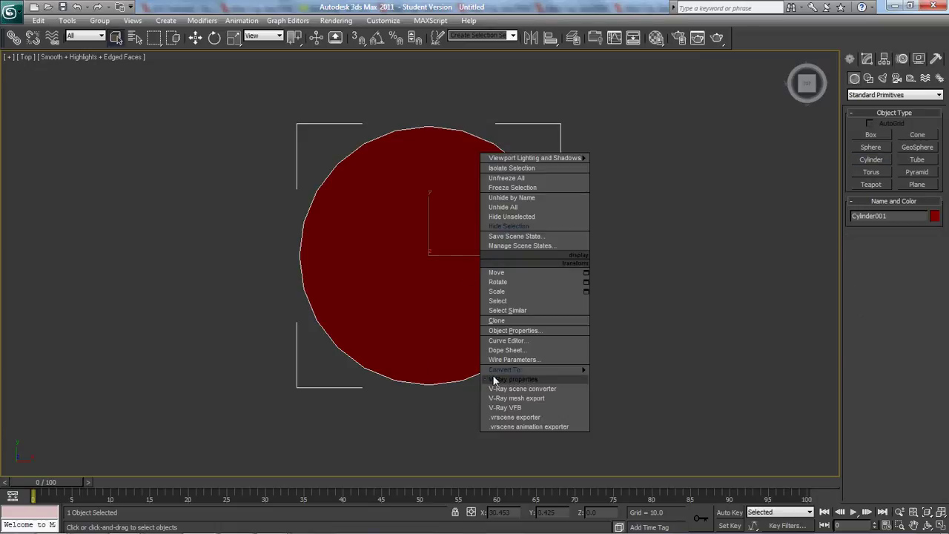
mouse_move(580, 370)
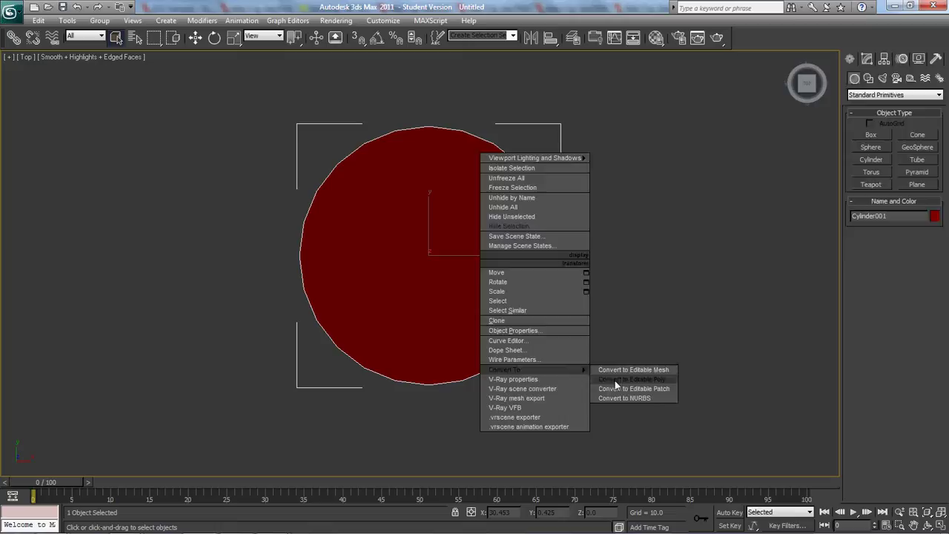
click(614, 379)
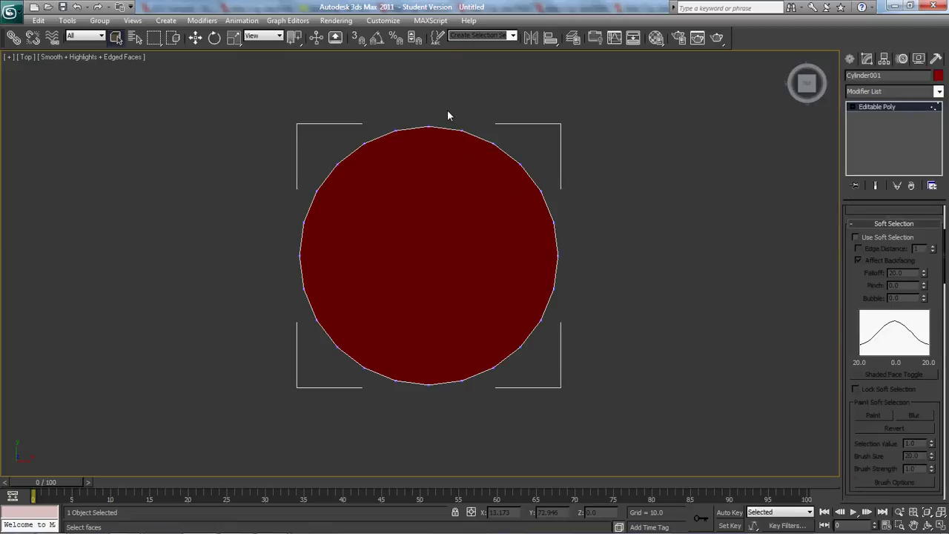
Step: Move the vertices of the cylinder's right half outward along X to stretch it into an elongated block
drag(447, 112, 587, 410)
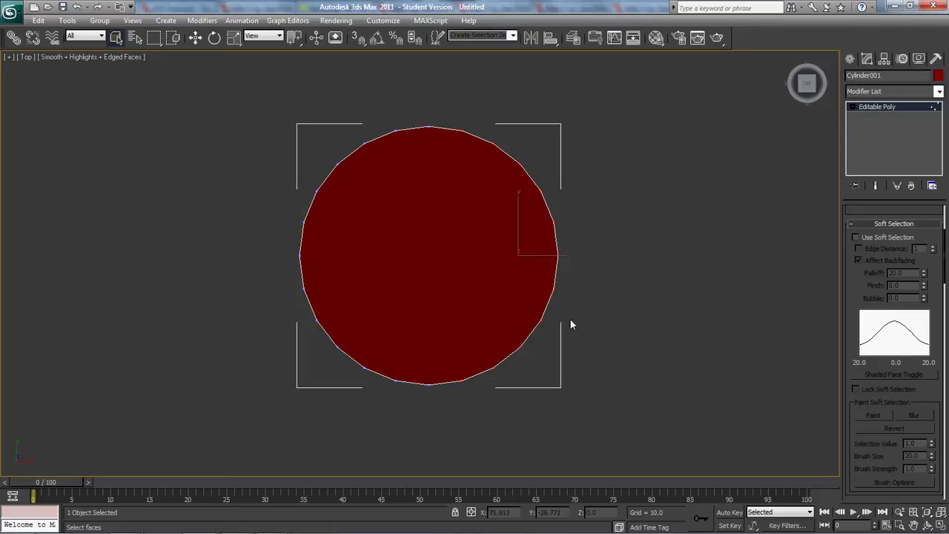
key(w)
scroll(569, 311, down, 5)
drag(518, 260, 649, 277)
Step: Scale the vertices of each rounded end along X to flatten both ends into shallow curves
key(r)
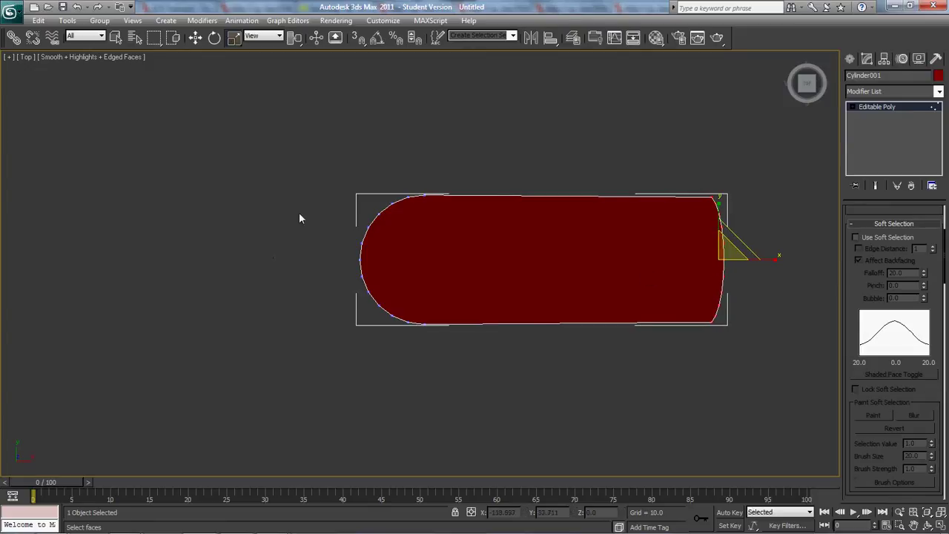
drag(310, 173, 413, 389)
drag(437, 260, 287, 273)
Step: Try to delete the leftover vertices on the long sides near the block's left end
drag(415, 148, 459, 391)
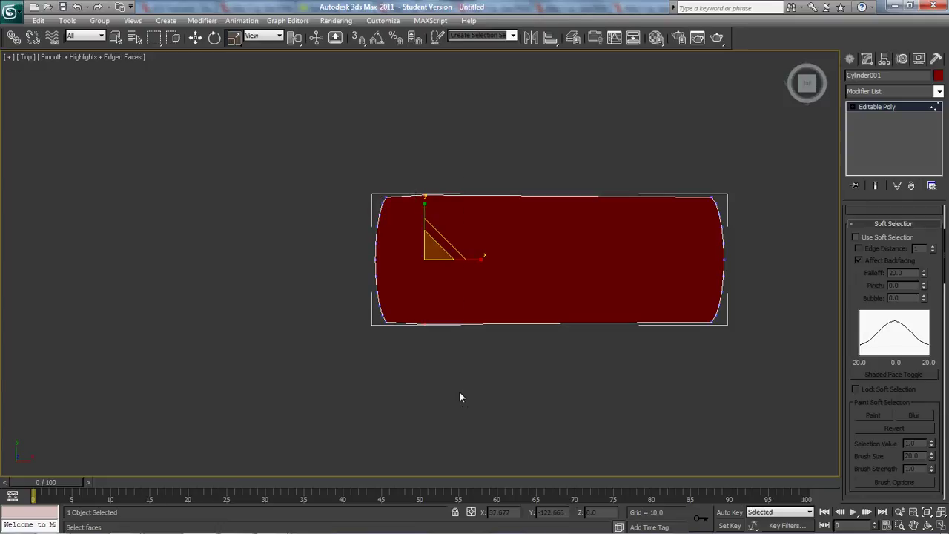
click(459, 396)
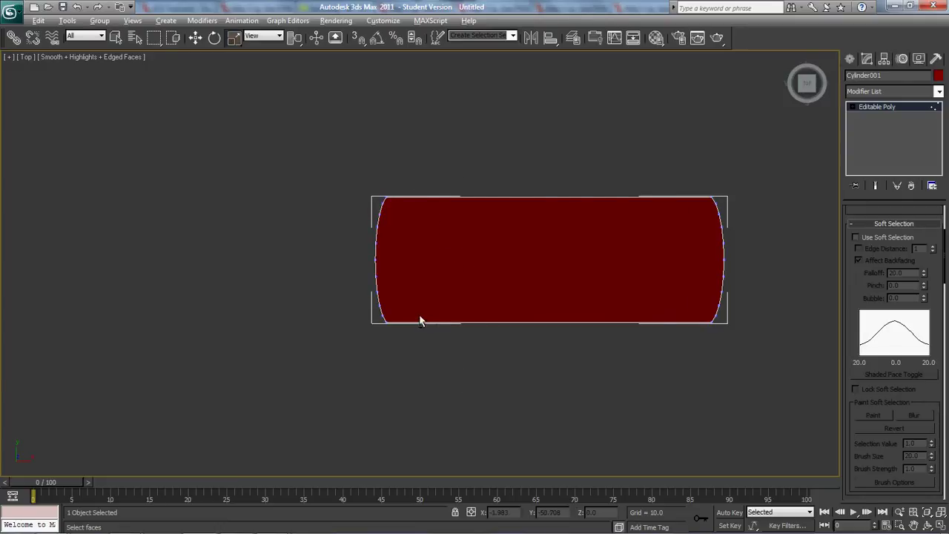
alt+middle_drag(420, 320, 620, 232)
key(t)
click(482, 272)
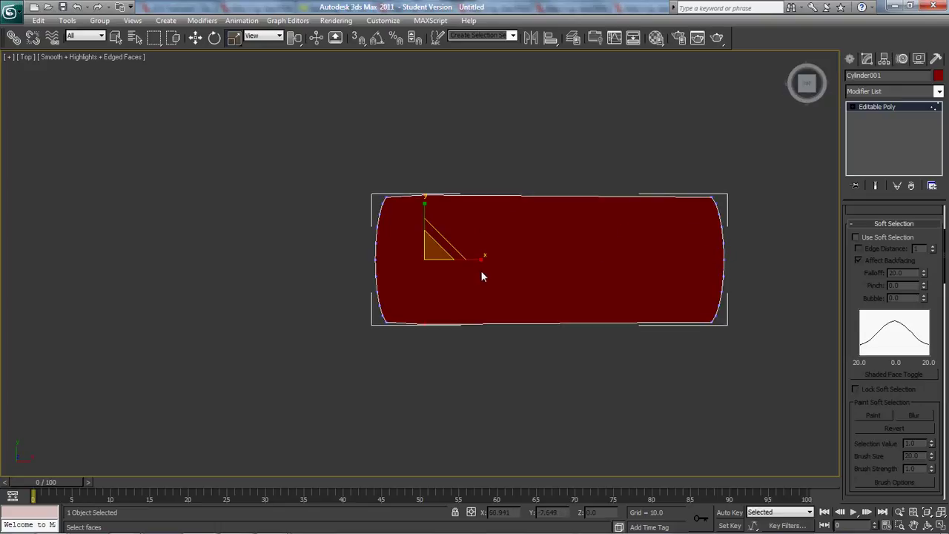
Step: Remove the extra vertical edges on one long side of the block, next to its curved end
alt+middle_drag(481, 276, 552, 255)
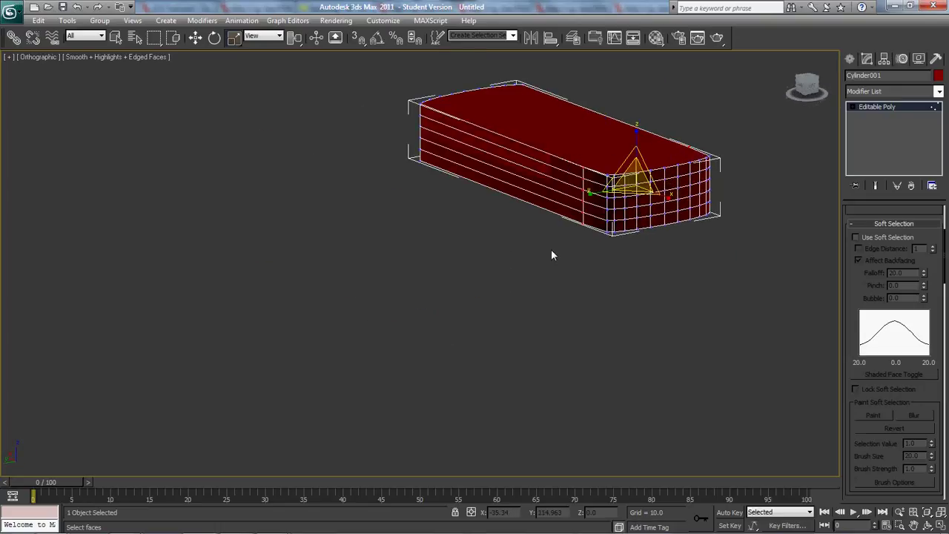
click(550, 255)
scroll(557, 256, up, 5)
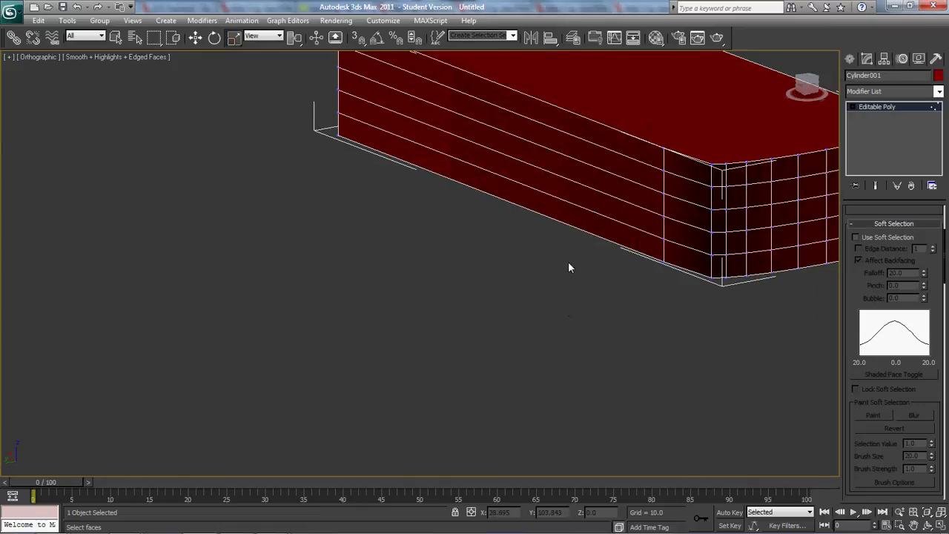
scroll(482, 291, down, 5)
click(516, 226)
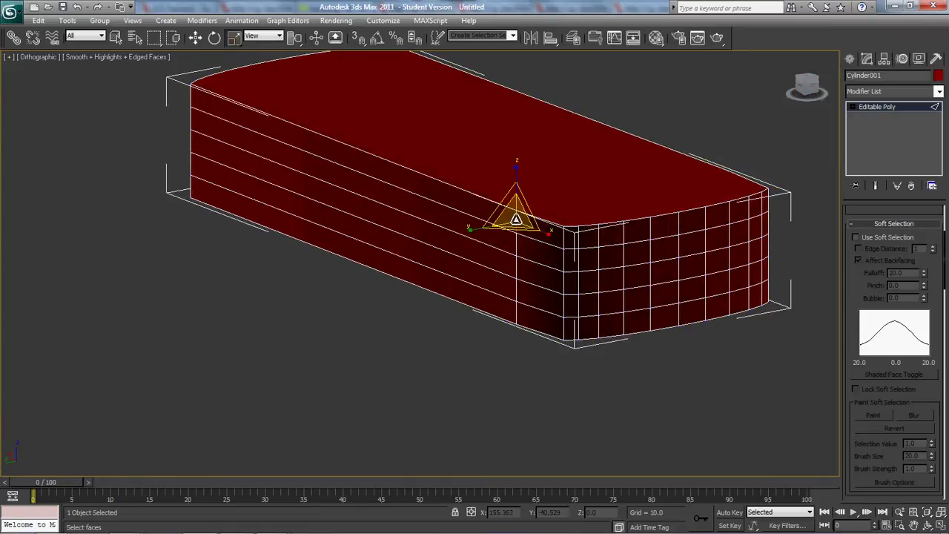
click(519, 244)
key(BackSpace)
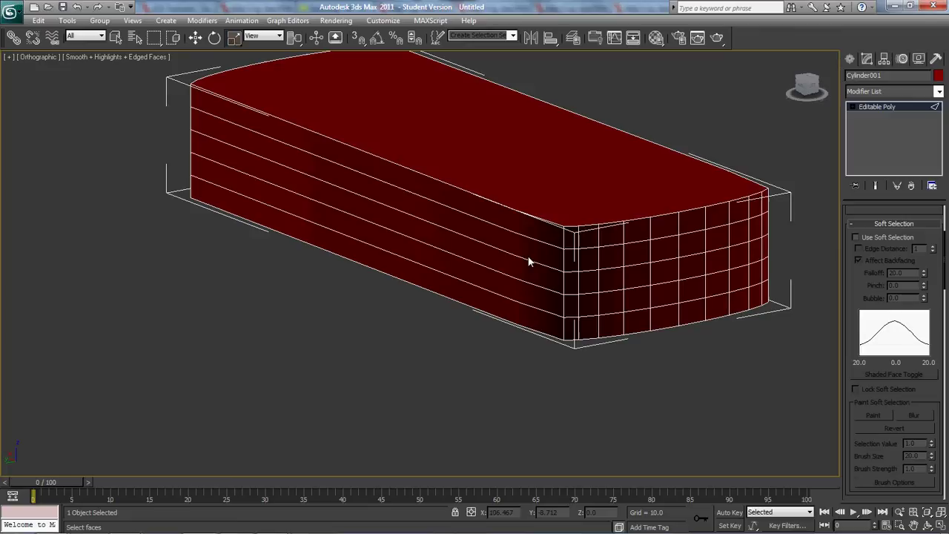
Step: Remove the extra vertical edges on the opposite long side of the block
alt+middle_drag(472, 211, 455, 232)
click(364, 191)
click(358, 195)
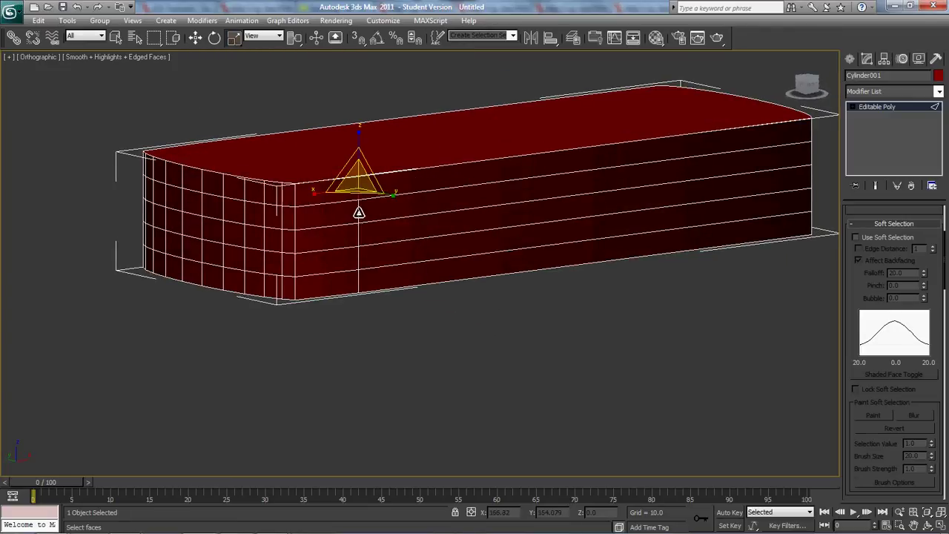
ctrl+click(356, 291)
key(BackSpace)
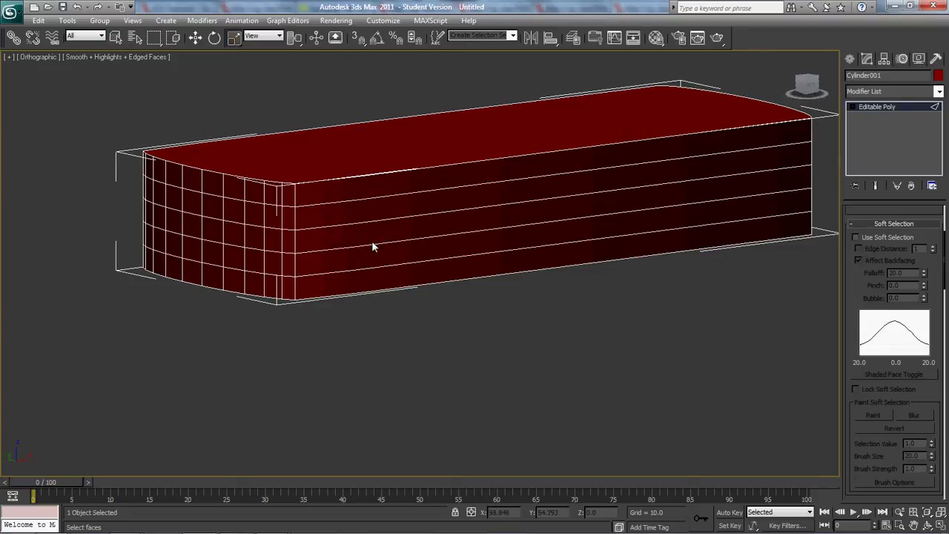
Step: Remove the stray vertices left by the removed edges on both long sides of the block
key(1)
drag(394, 145, 343, 341)
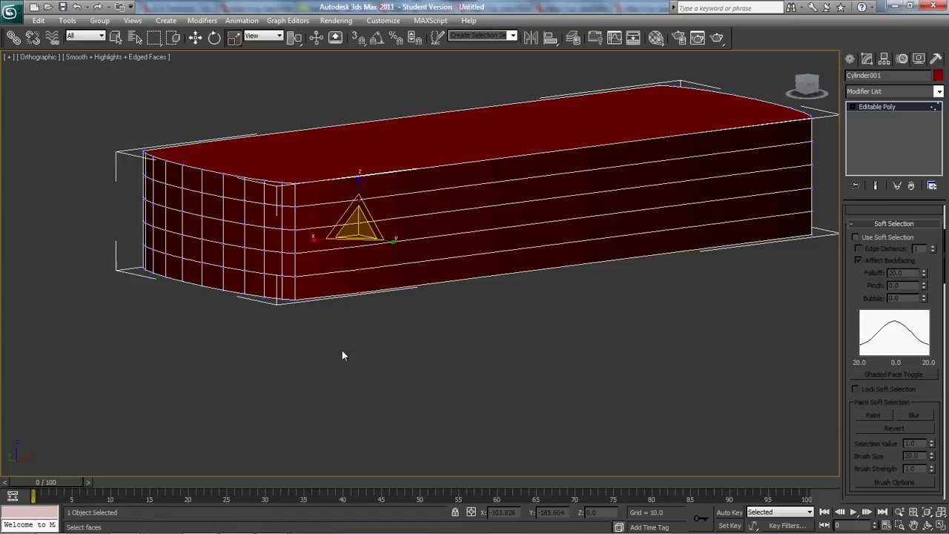
click(342, 355)
alt+middle_drag(272, 275, 686, 200)
drag(687, 197, 675, 416)
click(650, 422)
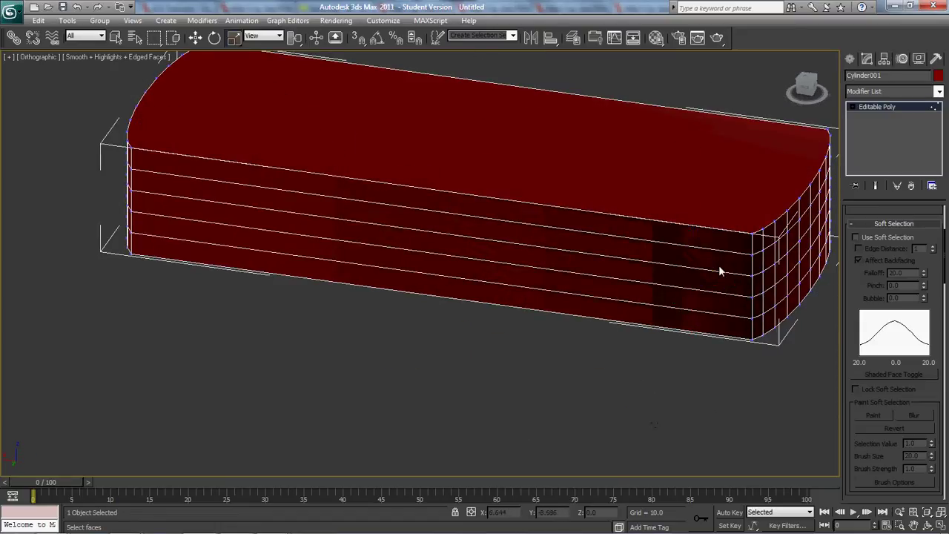
alt+middle_drag(617, 334, 234, 353)
Step: Inset the block's top polygon by about 7
key(t)
scroll(111, 342, down, 2)
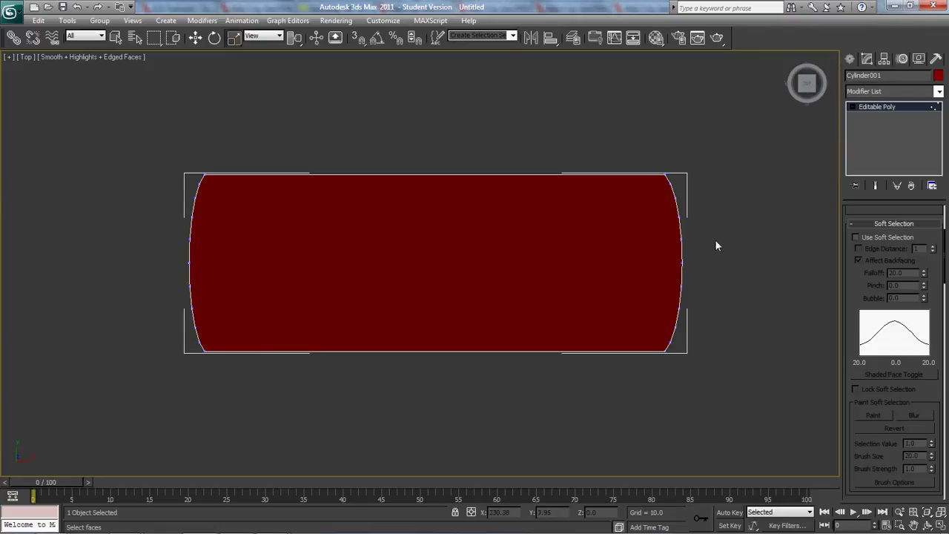
click(879, 213)
key(ctrl+a)
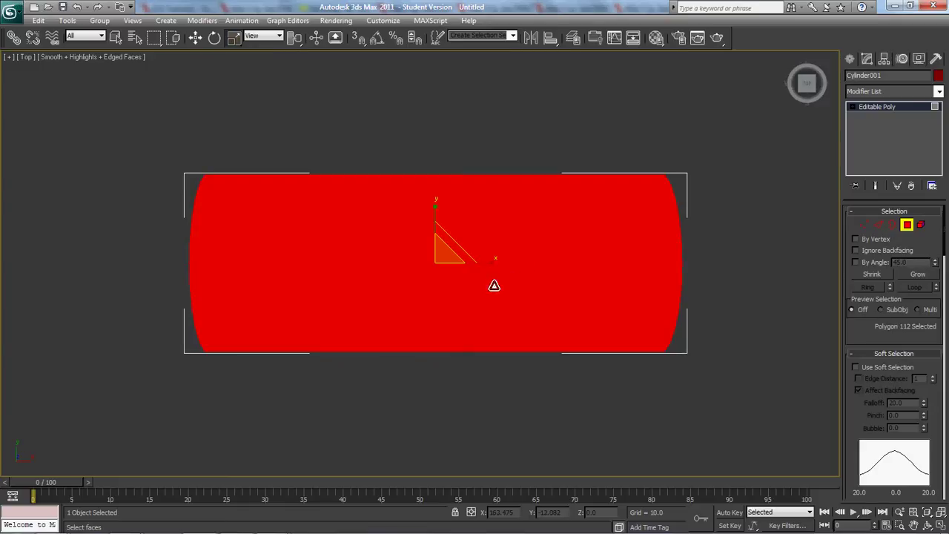
right_click(491, 283)
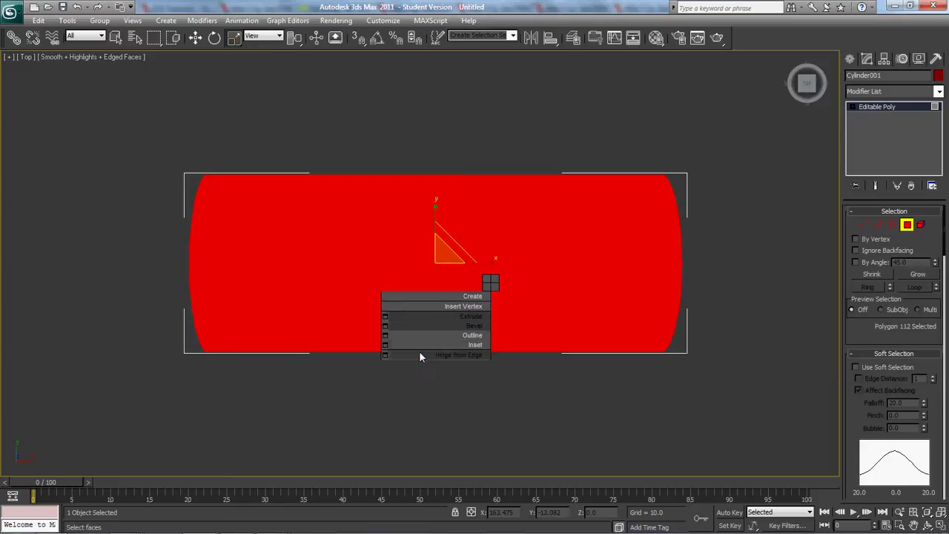
click(384, 344)
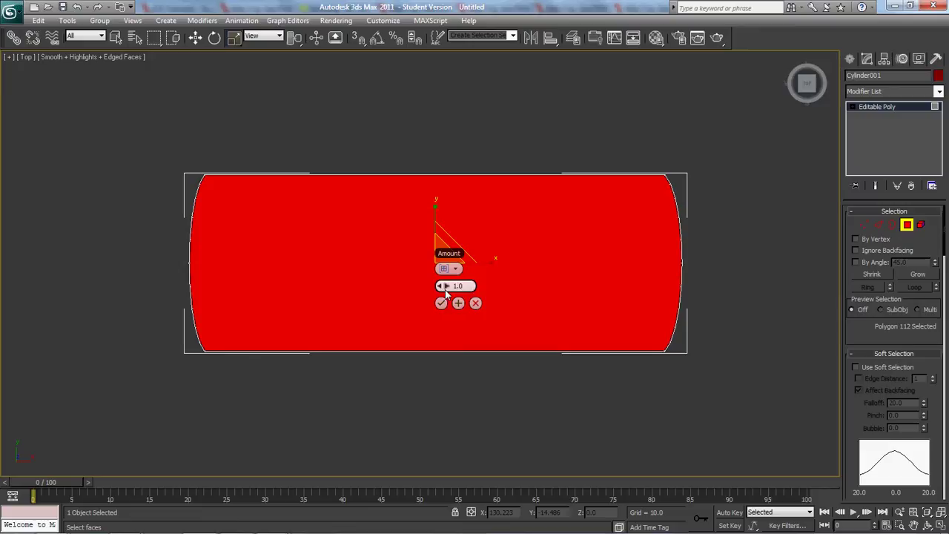
drag(447, 285, 449, 285)
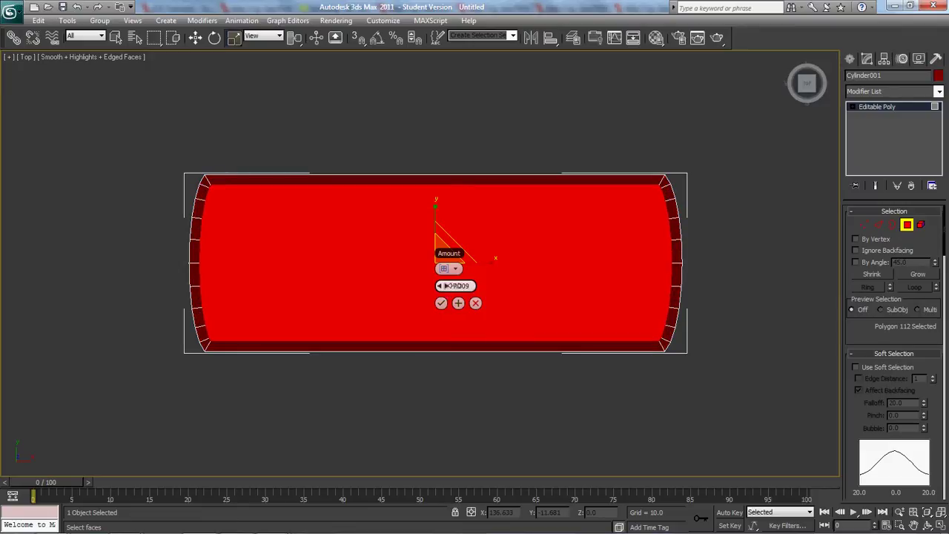
click(440, 304)
Step: Extrude the inset top polygon inward by about -8 to form a recess
alt+middle_drag(426, 307, 421, 253)
right_click(420, 253)
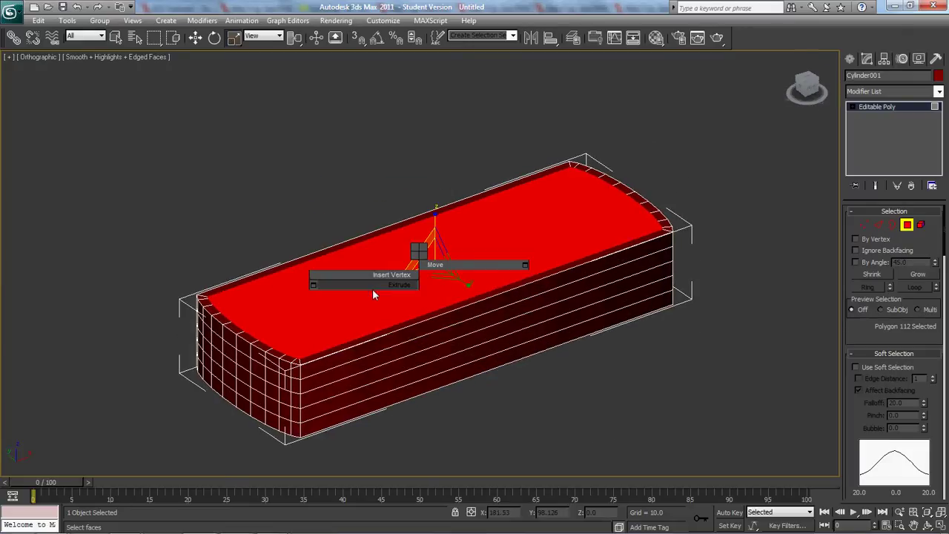
click(314, 285)
drag(414, 287, 420, 292)
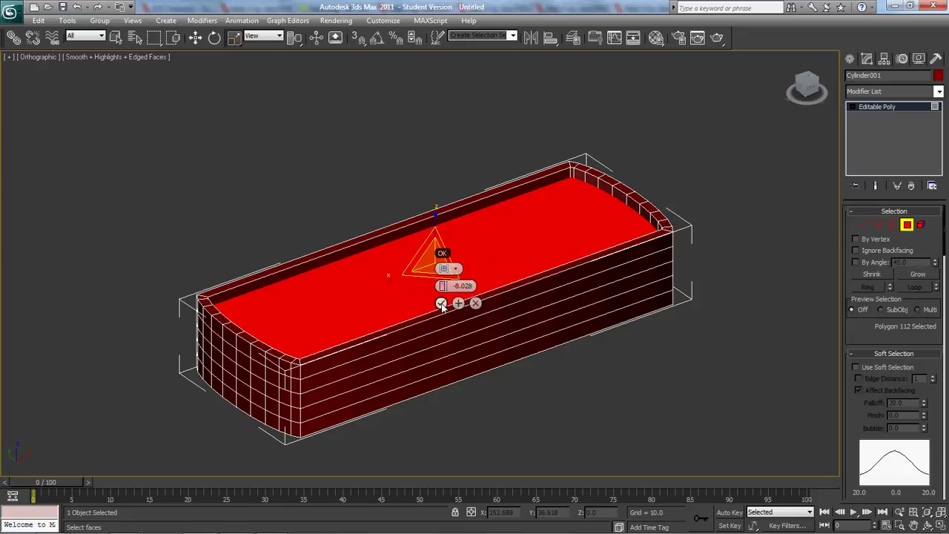
click(441, 303)
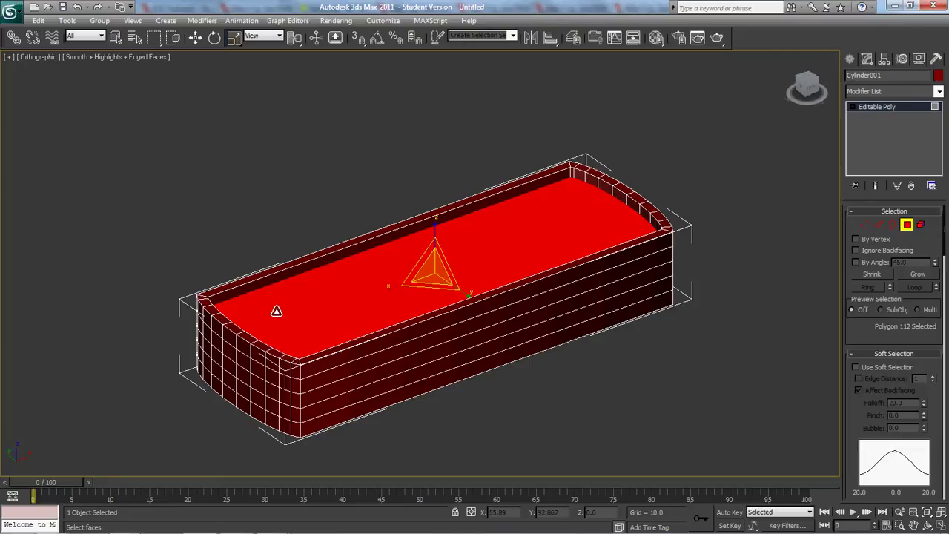
Step: Scale the vertices of the recess's curved left end along X into a straight line and shift them slightly inward
key(t)
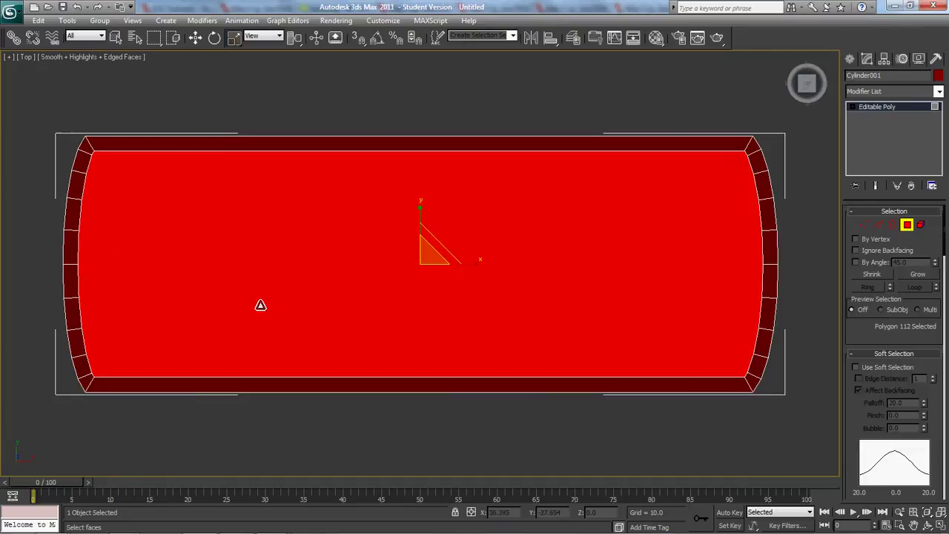
key(1)
drag(100, 147, 82, 342)
ctrl+drag(91, 218, 72, 303)
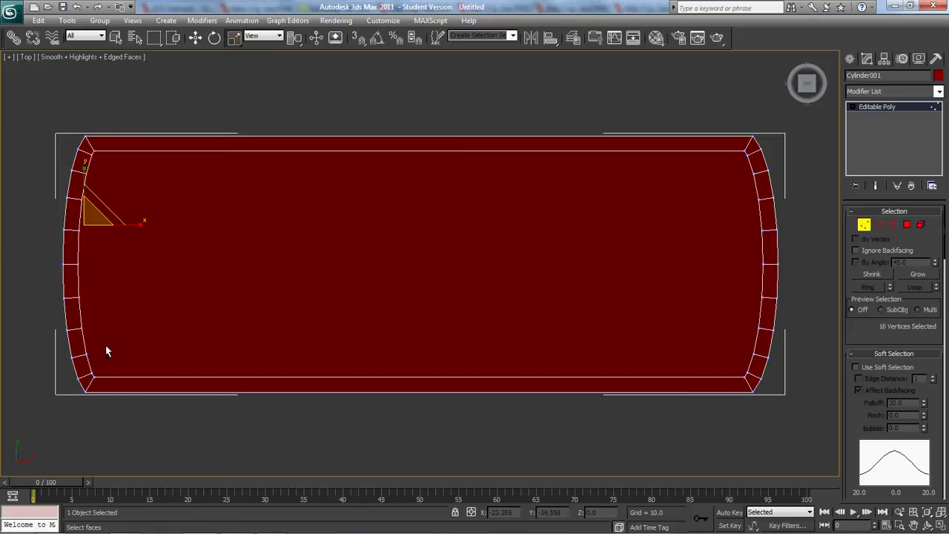
ctrl+drag(100, 347, 85, 387)
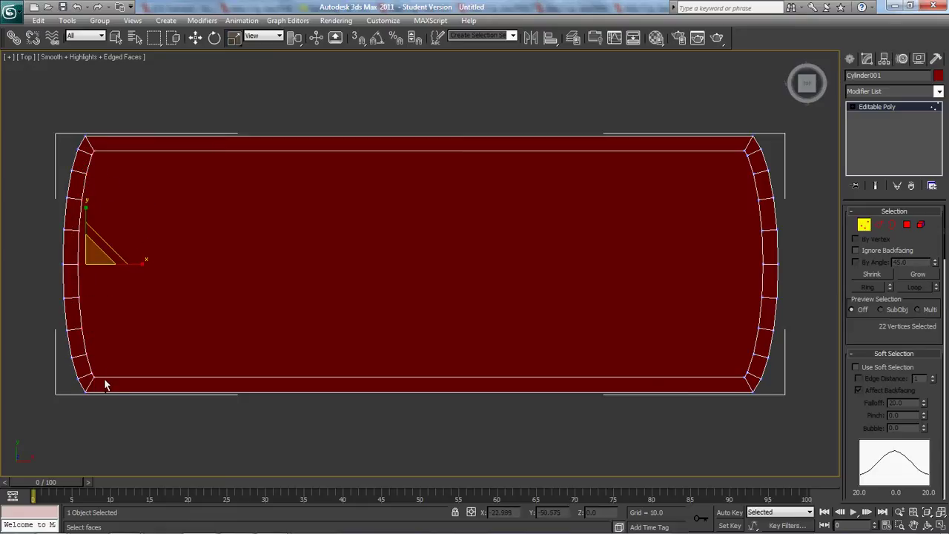
drag(138, 264, 360, 385)
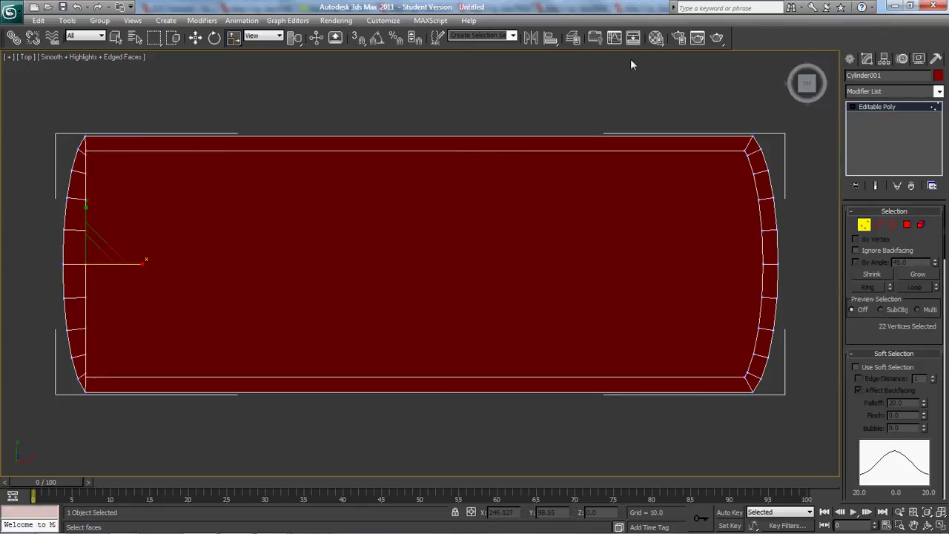
key(w)
drag(118, 269, 124, 269)
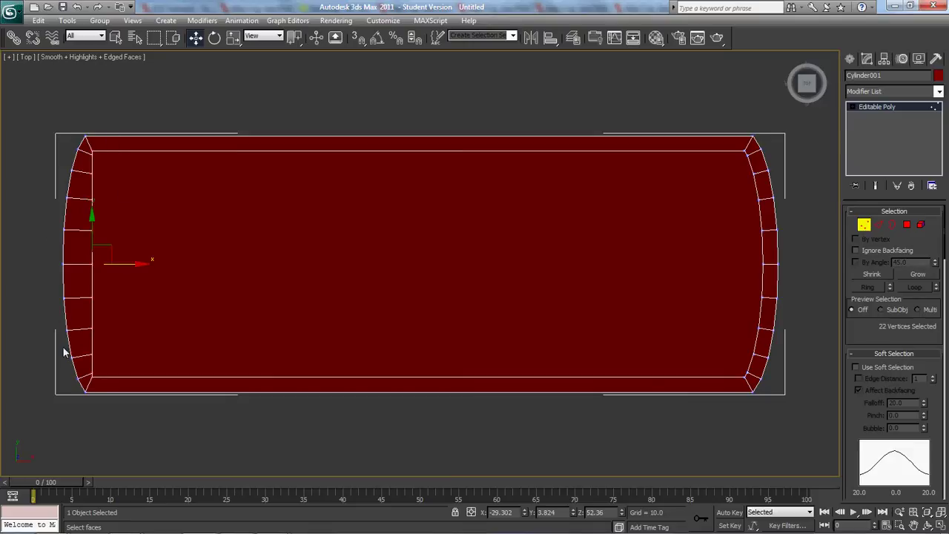
Step: Scale the vertices of the recess's curved right end along X into a straight line and shift them slightly inward
drag(735, 146, 757, 196)
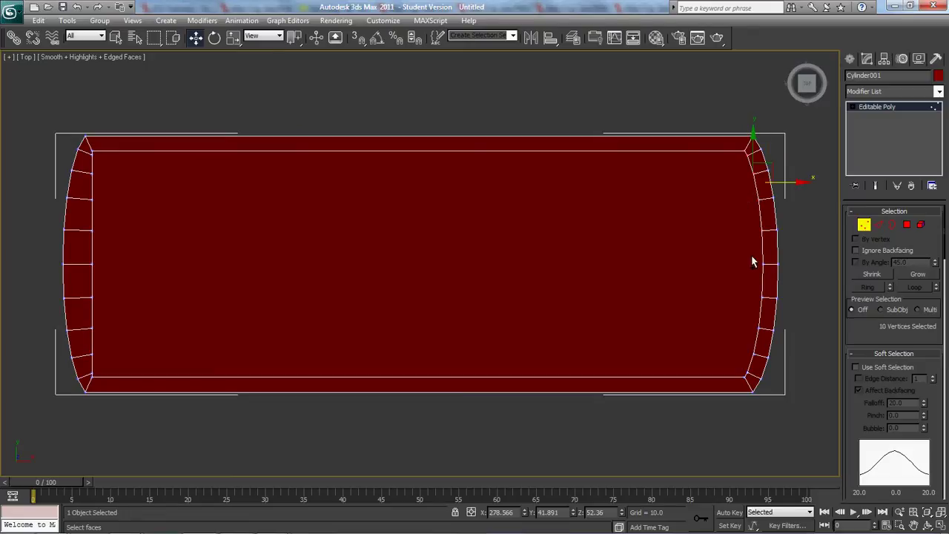
drag(751, 254, 744, 377)
key(r)
drag(809, 264, 603, 176)
key(w)
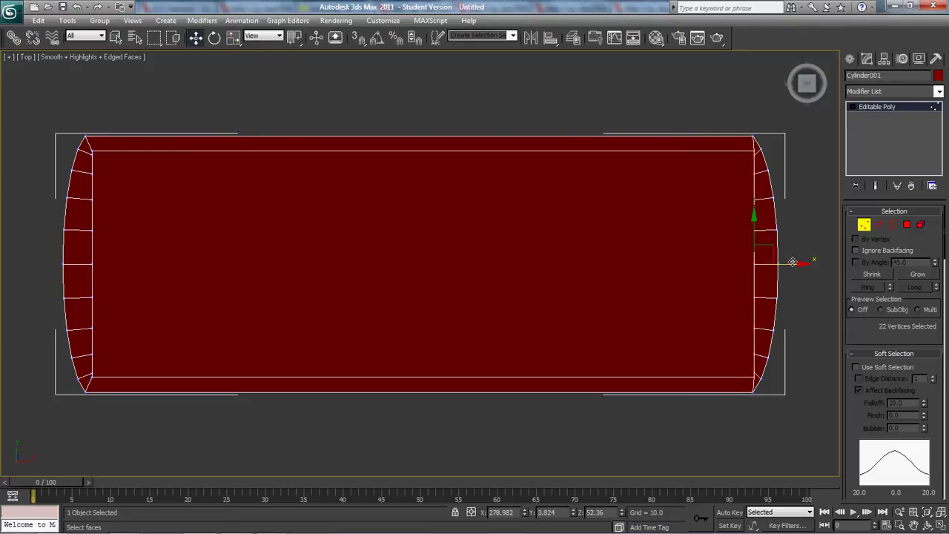
drag(798, 264, 783, 266)
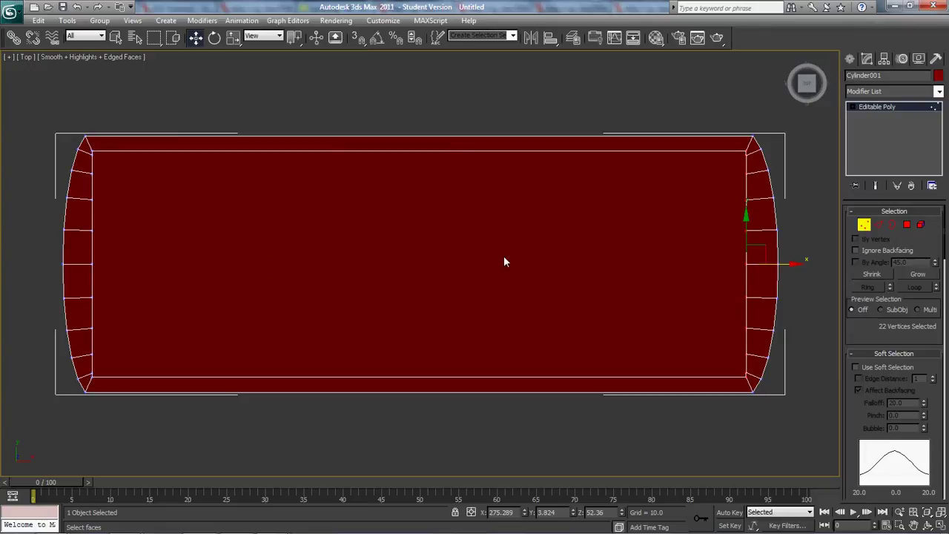
click(901, 110)
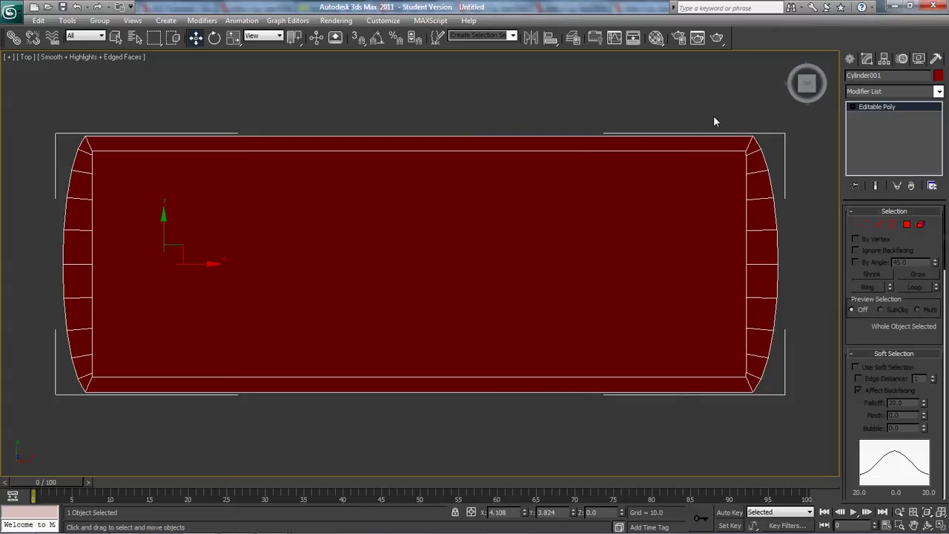
Step: Create a capsule primitive beside the block, about 5.2 in radius and about -26.4 in height
click(849, 59)
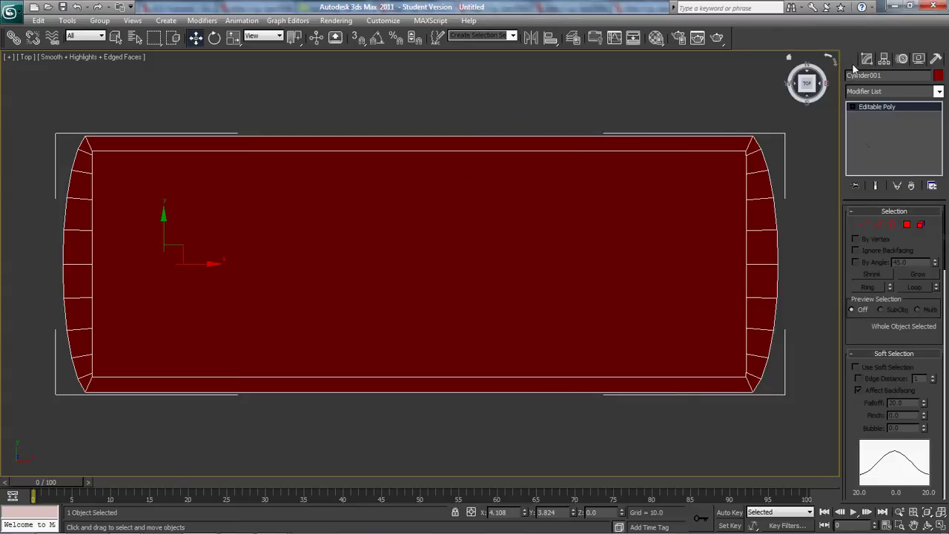
click(876, 96)
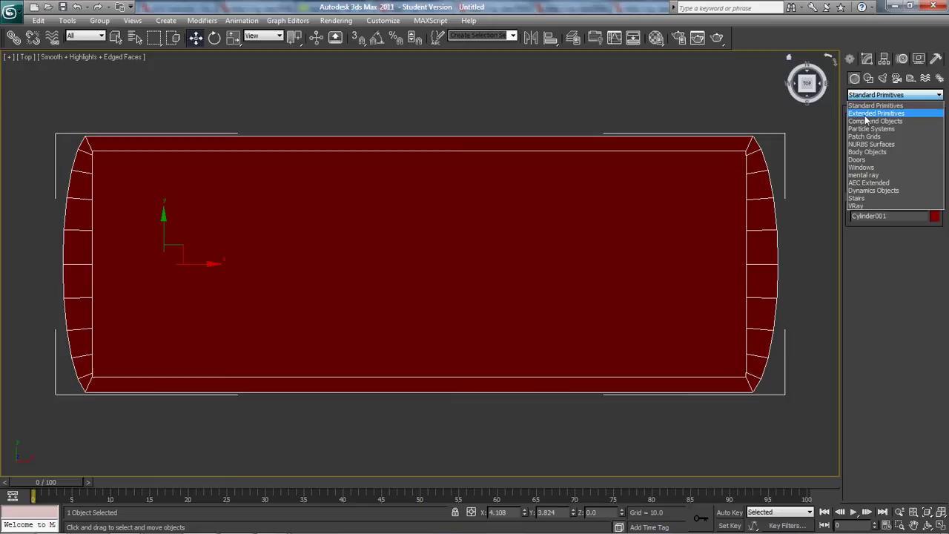
click(866, 114)
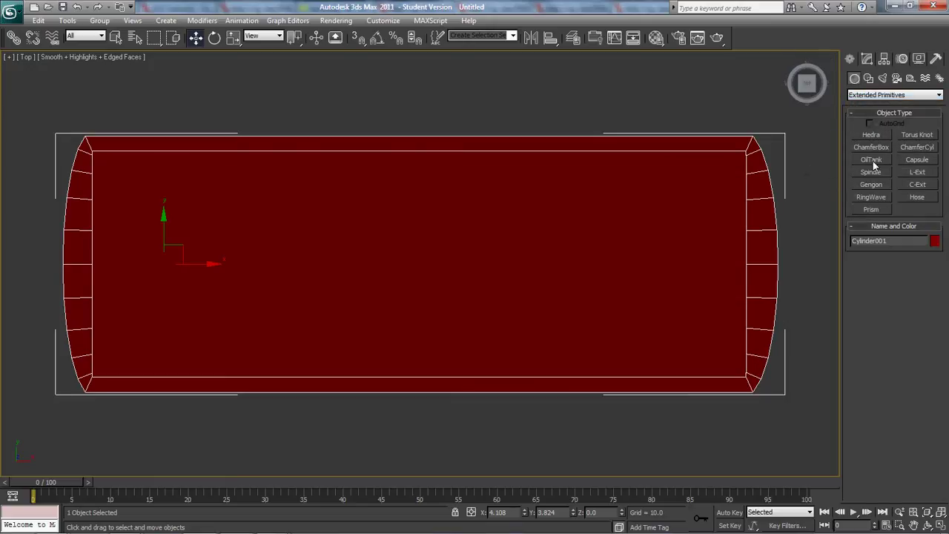
click(917, 160)
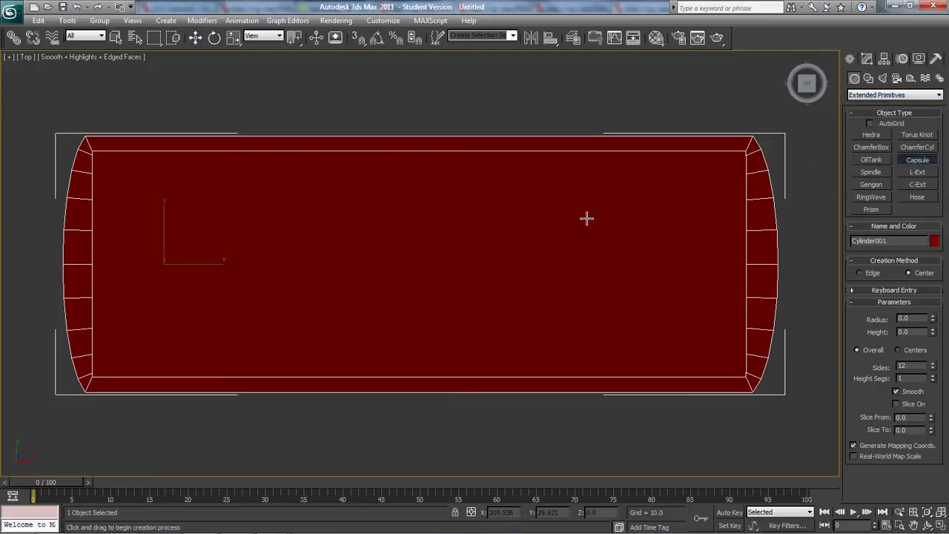
drag(571, 107, 574, 113)
alt+middle_drag(588, 152, 614, 94)
key(t)
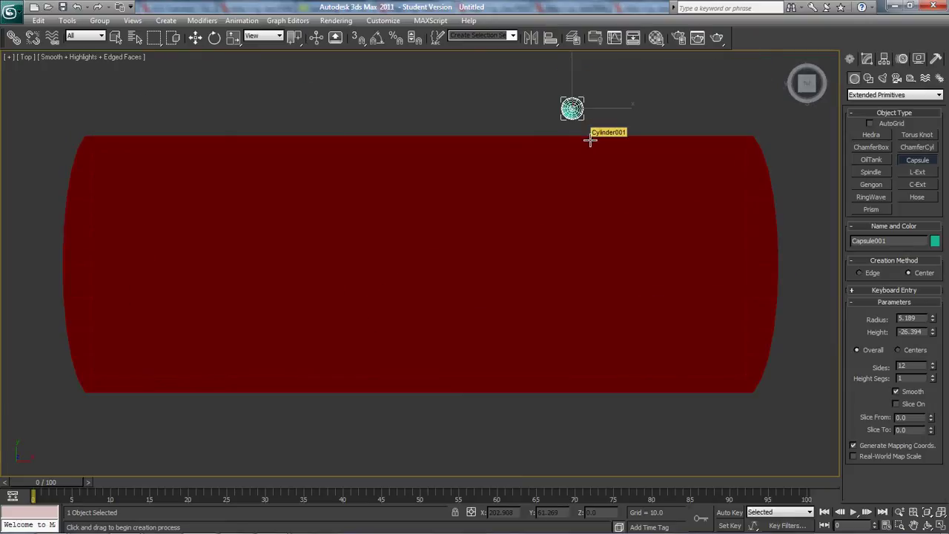
Step: Move the capsule in the front view to the recess's right wall, with its lower cap starting at the recess floor, Z about 69.5
key(F3)
key(f)
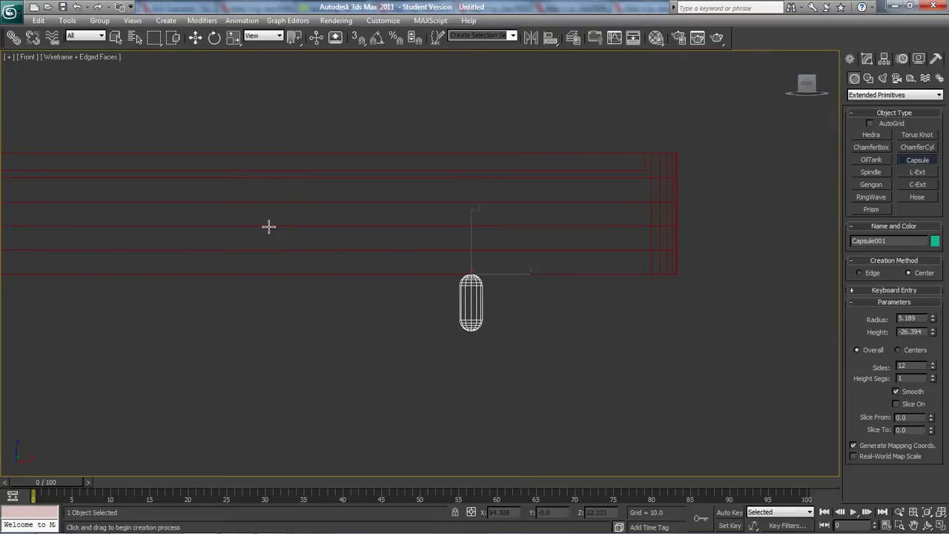
key(w)
drag(491, 256, 663, 108)
scroll(668, 159, up, 2)
middle_drag(668, 159, 278, 264)
scroll(277, 264, down, 4)
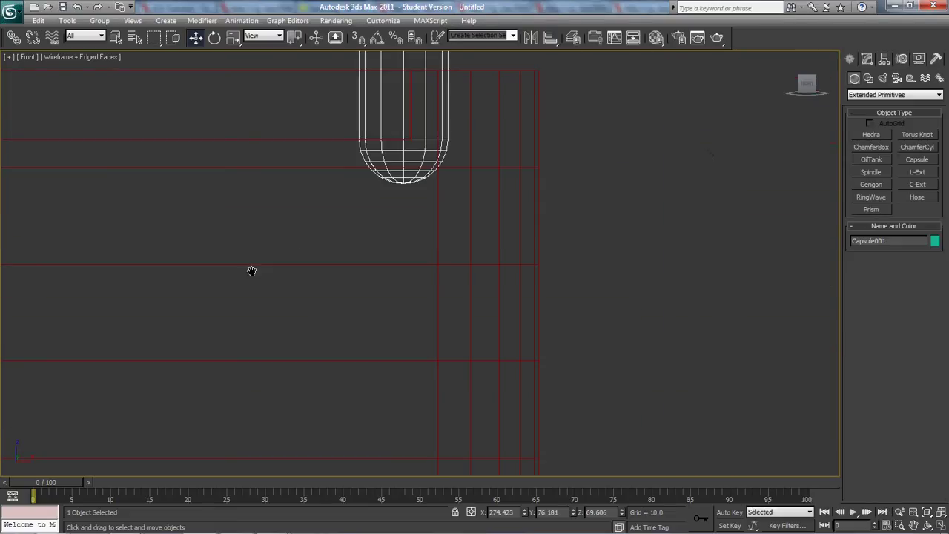
scroll(540, 188, up, 4)
middle_drag(598, 53, 541, 203)
scroll(556, 111, down, 2)
drag(526, 66, 537, 65)
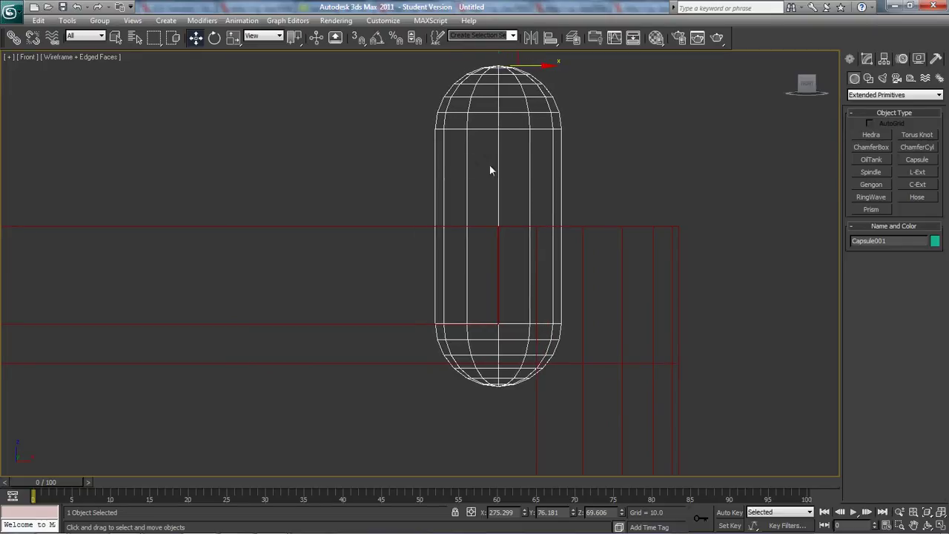
middle_drag(505, 103, 503, 147)
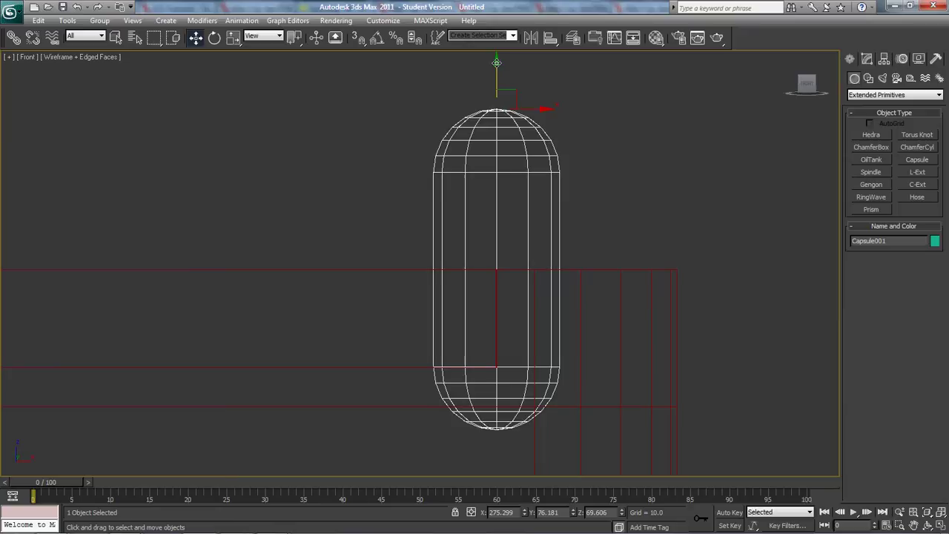
drag(497, 63, 497, 64)
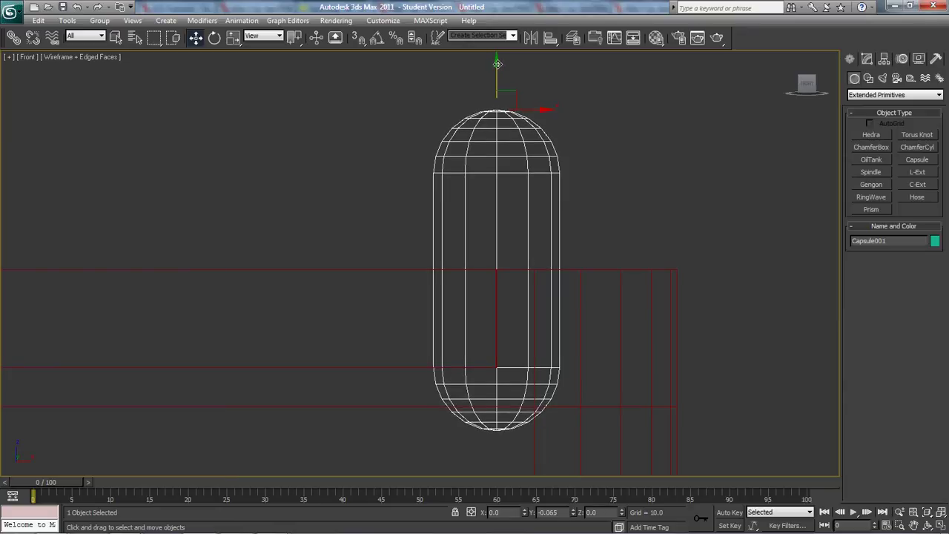
Step: Move the capsule along Y in the top view onto the block's back long rim, at about Y 57.8
key(t)
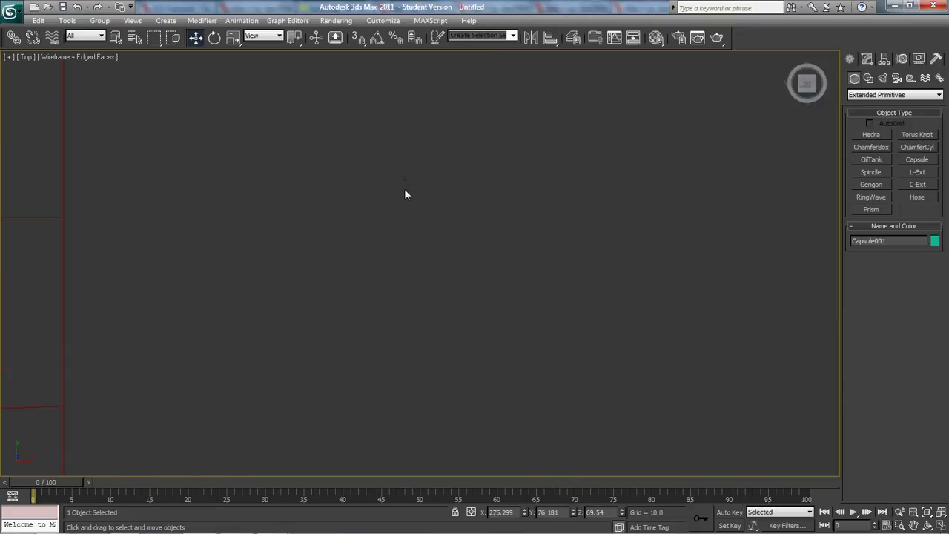
key(F3)
key(F3)
scroll(420, 244, down, 4)
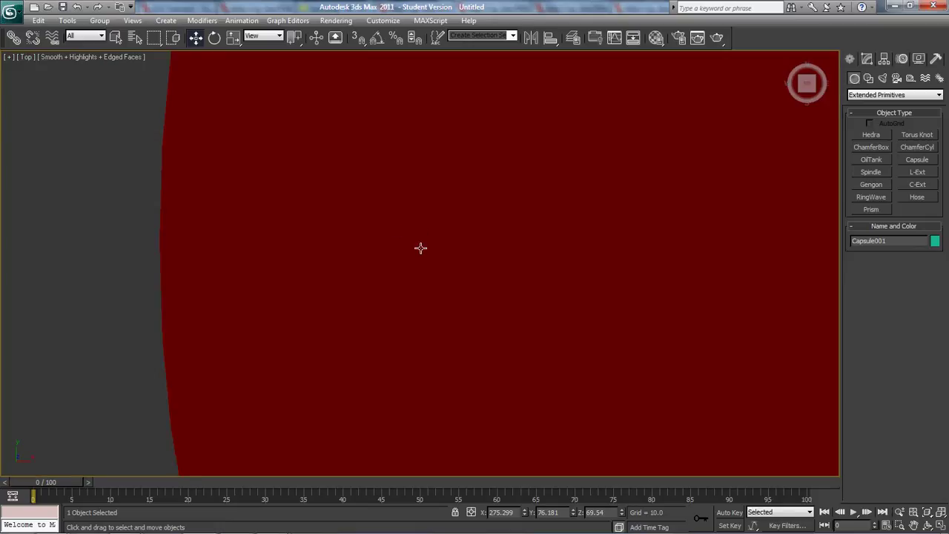
scroll(330, 288, up, 3)
scroll(326, 291, down, 3)
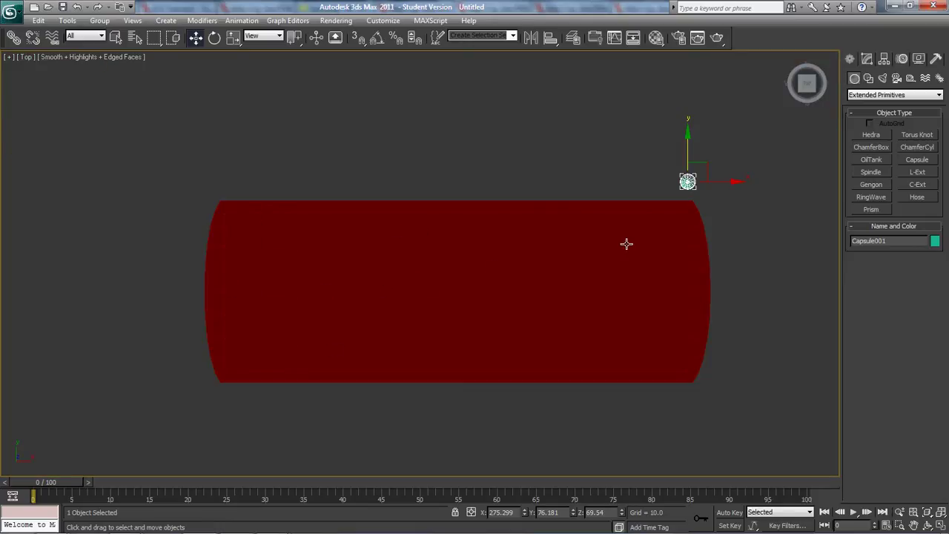
drag(688, 138, 692, 151)
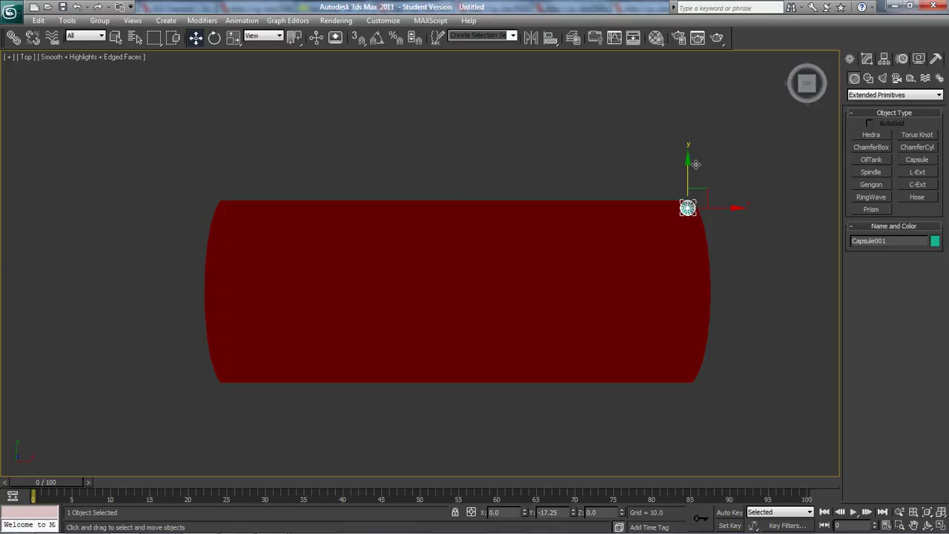
drag(696, 165, 698, 167)
Step: Align the capsule's centre with the recess's back right corner, at about X 275.2 and Y 56.5
middle_drag(700, 191, 605, 213)
key(F3)
scroll(637, 214, up, 3)
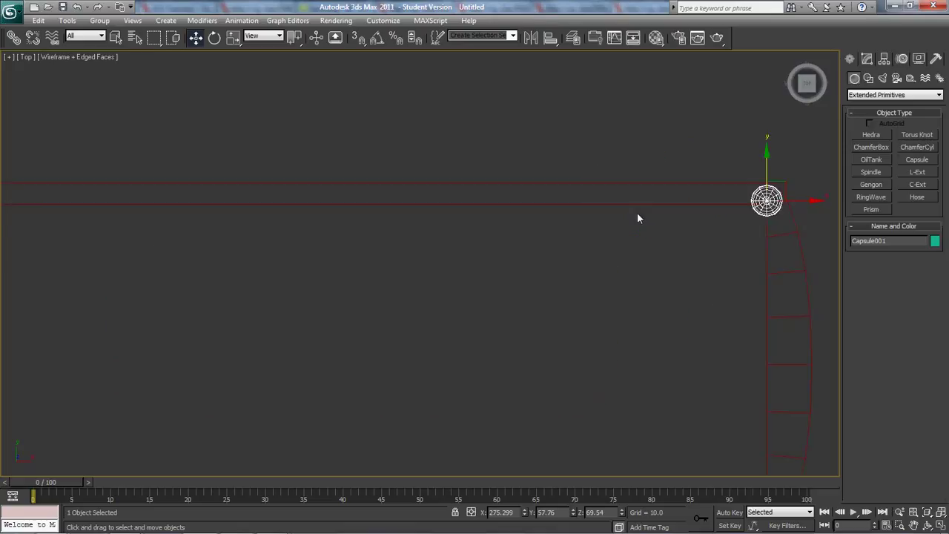
scroll(638, 218, up, 3)
middle_drag(733, 226, 277, 260)
middle_drag(470, 224, 314, 262)
scroll(586, 196, up, 3)
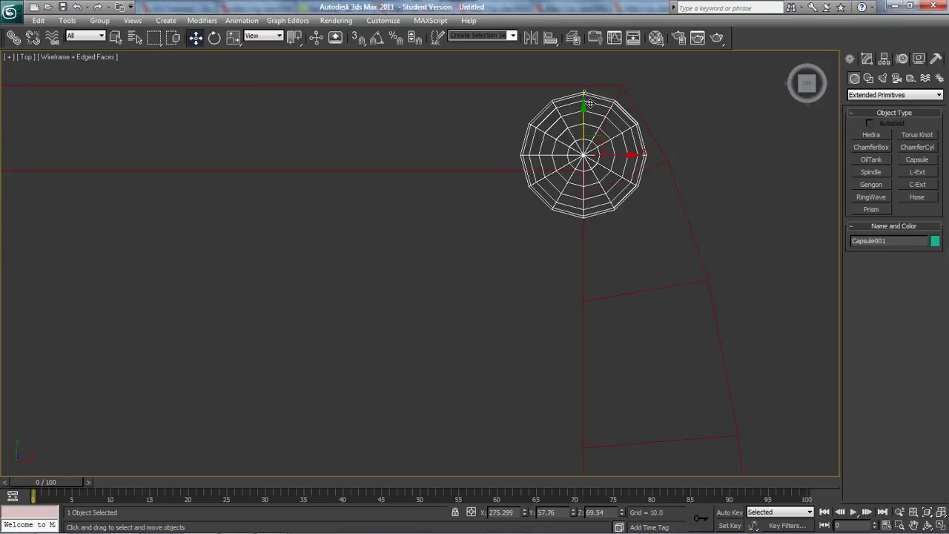
drag(589, 111, 590, 125)
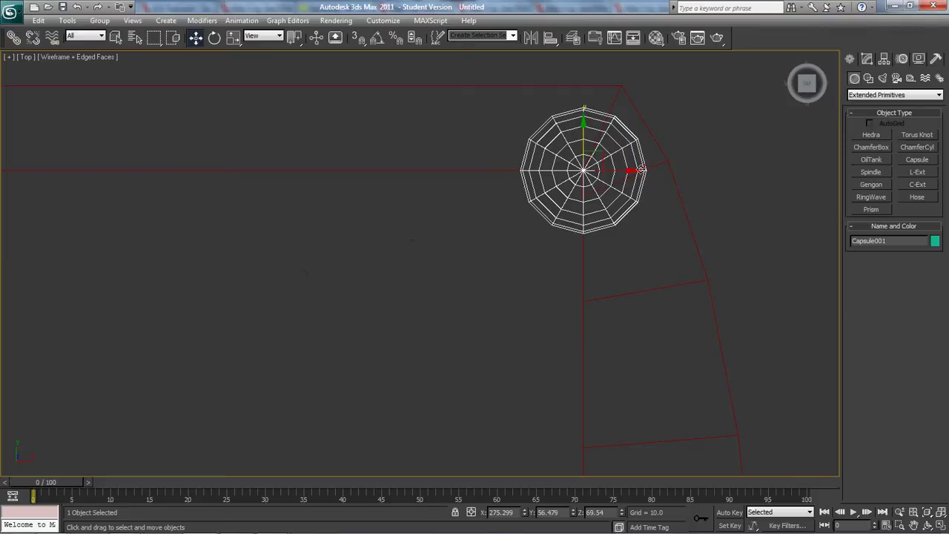
drag(628, 170, 628, 164)
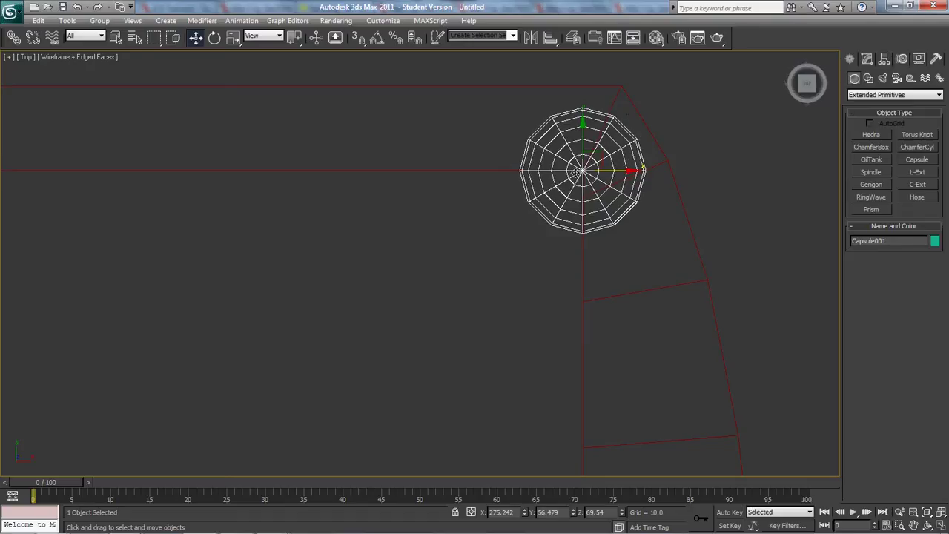
Step: Try capsule side counts of 13, 14 and 11, and return to 12 sides
click(869, 59)
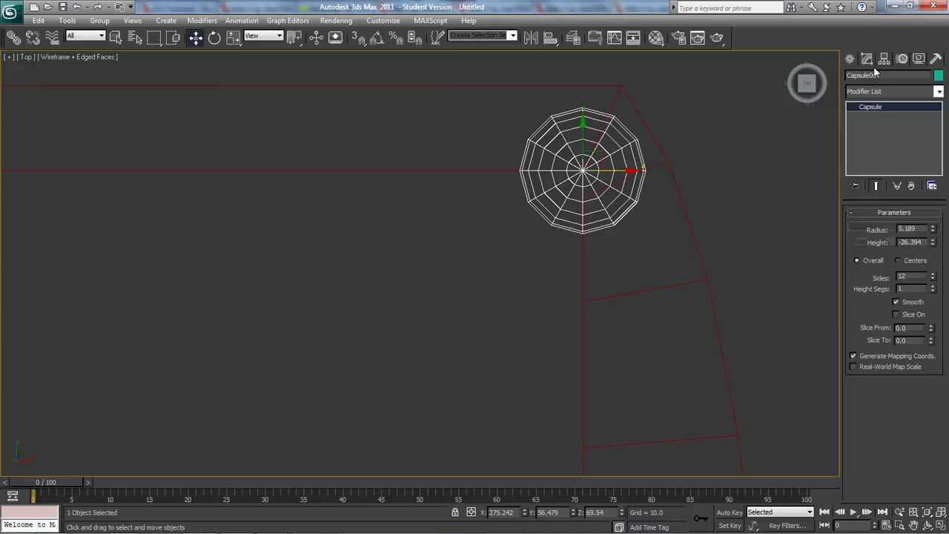
click(933, 274)
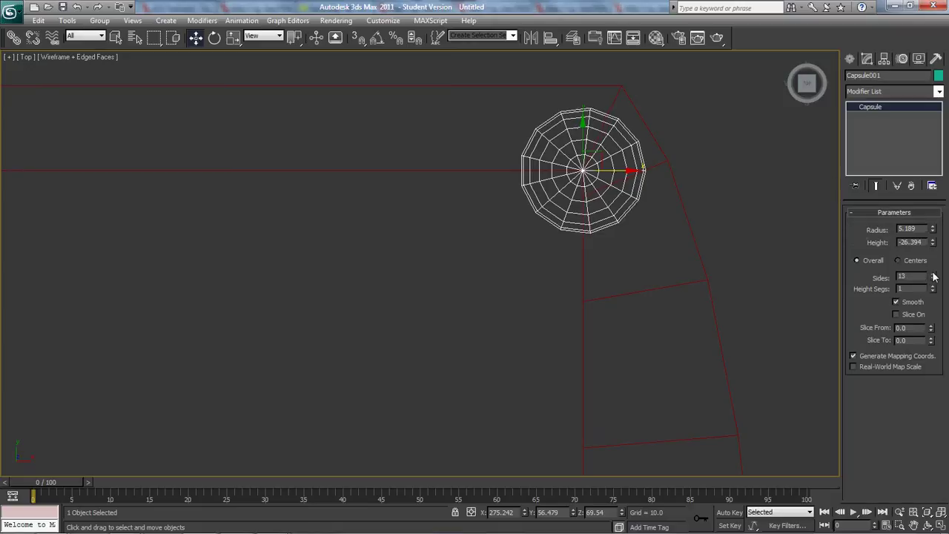
click(934, 274)
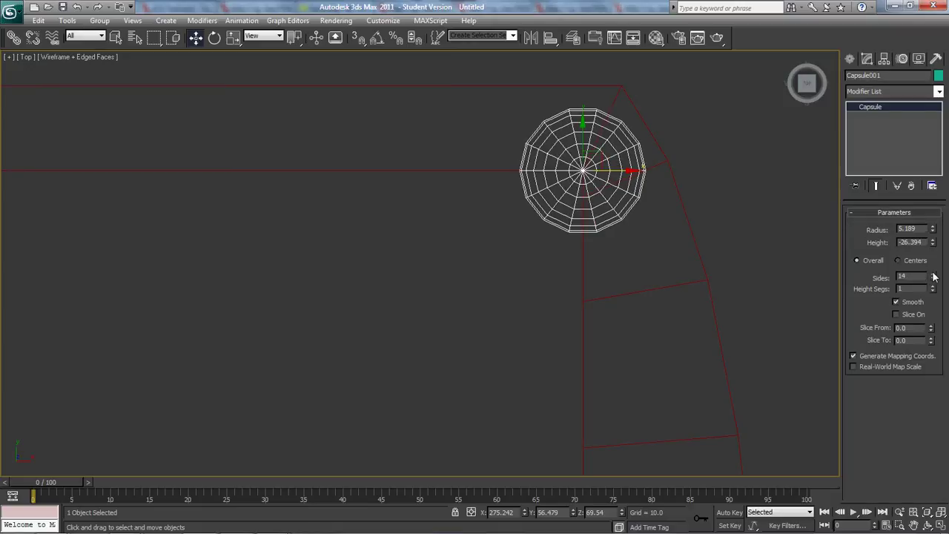
click(933, 279)
click(934, 279)
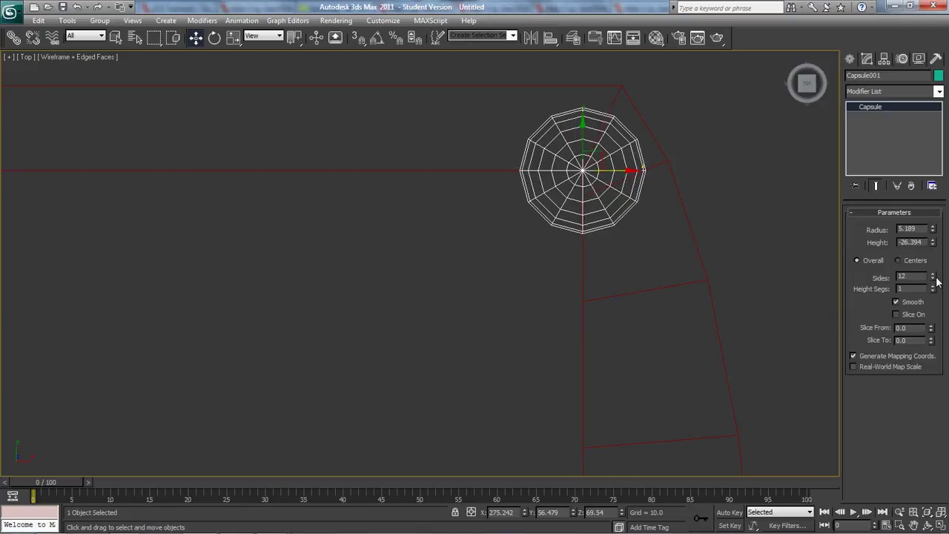
click(934, 279)
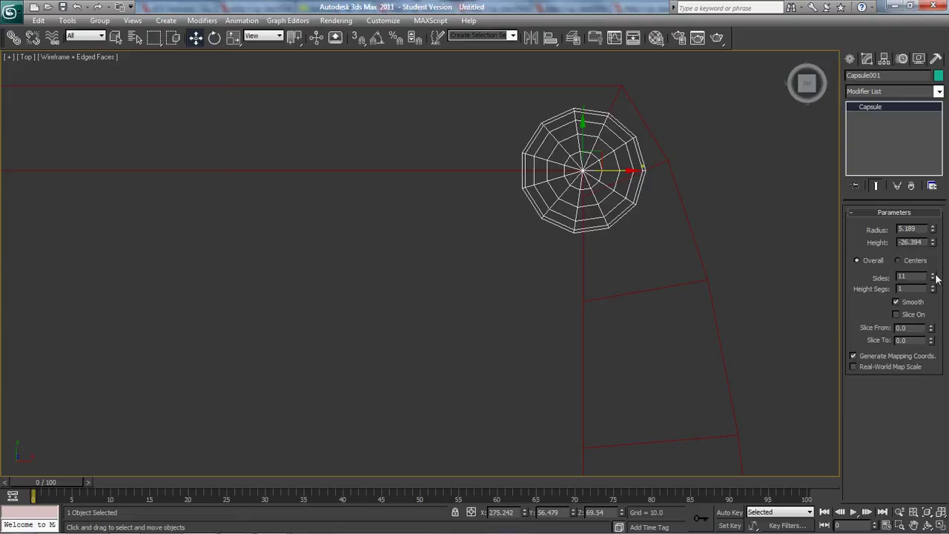
click(934, 273)
Step: Clone the capsule along X towards the recess's left end as 2 evenly spaced copies, the first near the middle of the long edge
scroll(635, 229, down, 5)
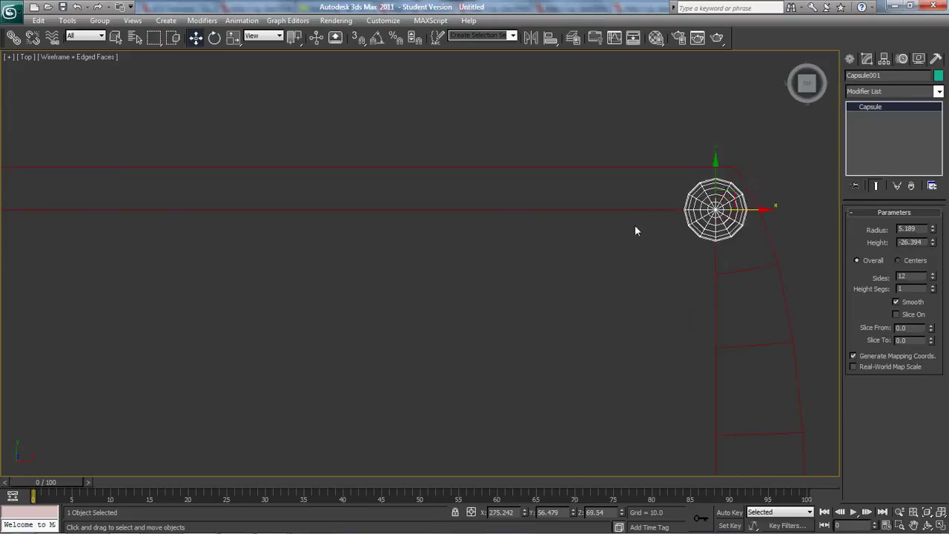
key(z)
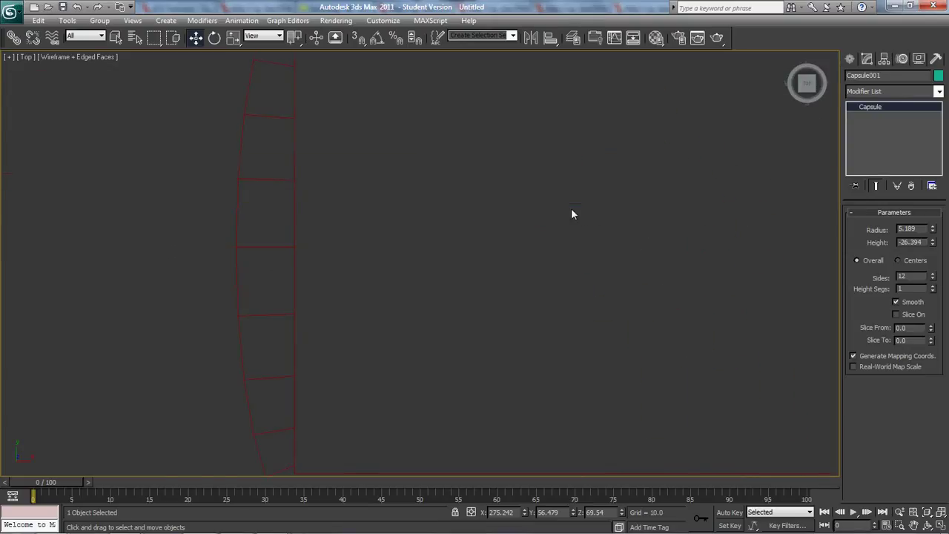
scroll(432, 222, down, 6)
middle_drag(258, 333, 421, 307)
scroll(430, 296, down, 3)
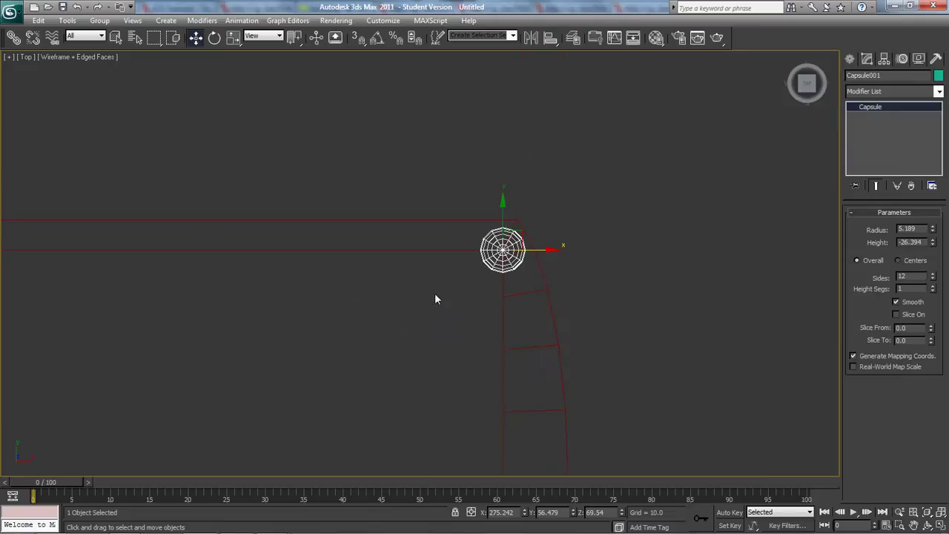
middle_drag(250, 311, 538, 258)
scroll(528, 263, down, 4)
middle_drag(417, 278, 520, 242)
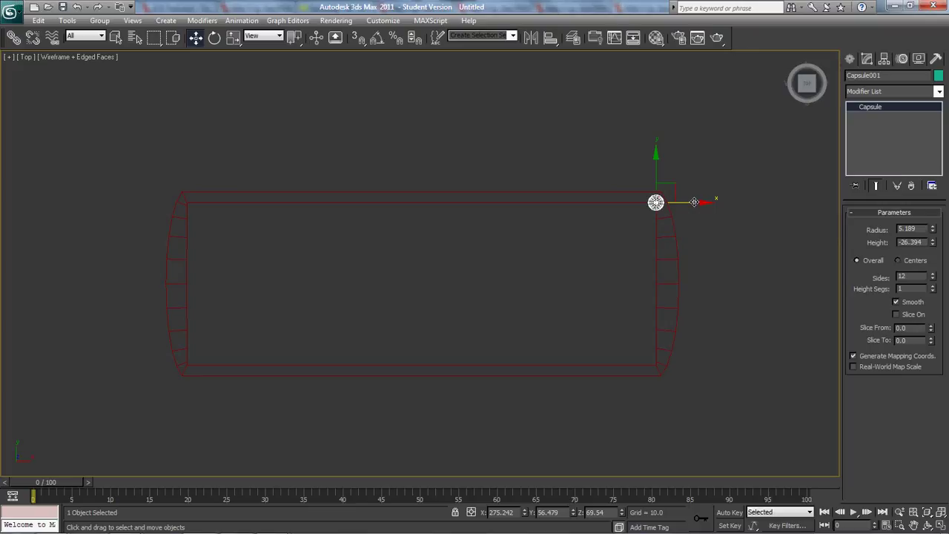
mouse_move(694, 202)
shift+mouse_down()
mouse_move(452, 210)
mouse_move(465, 209)
shift+mouse_up()
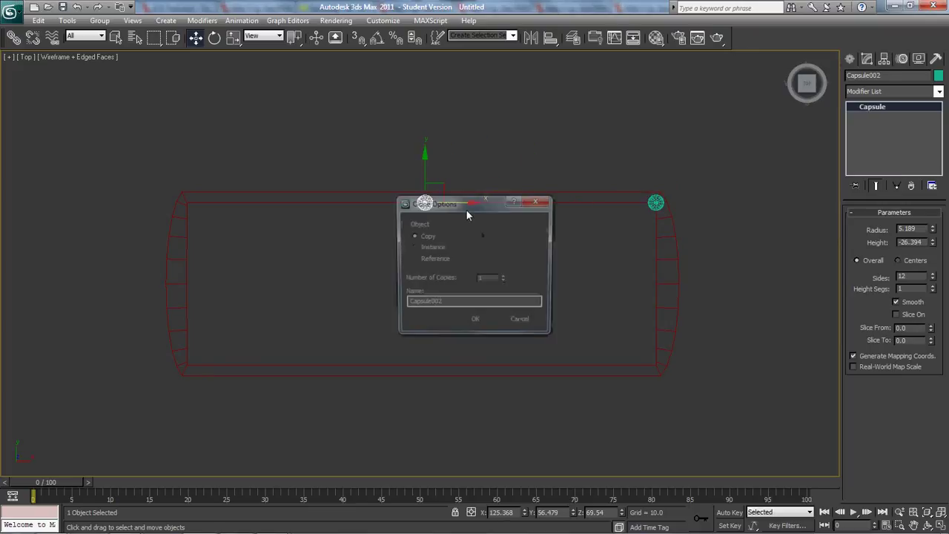
click(504, 277)
click(475, 323)
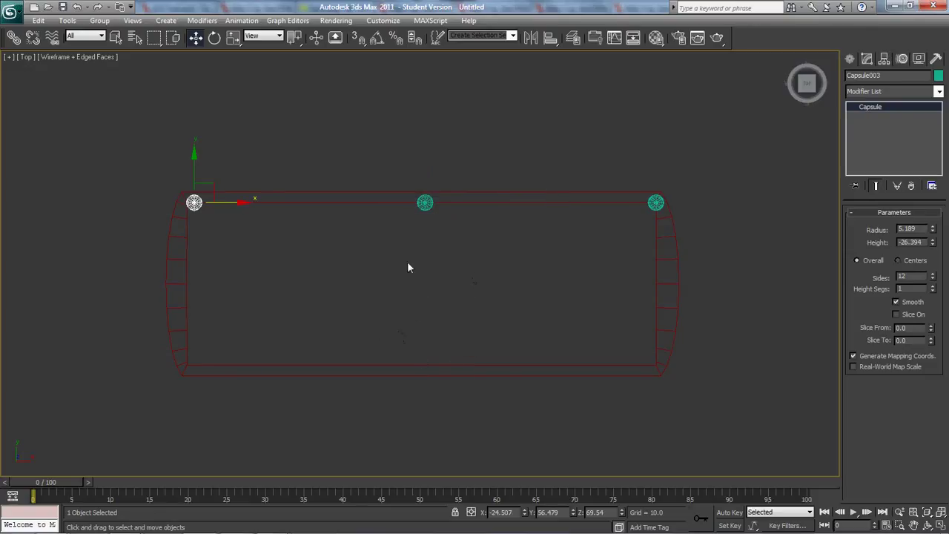
Step: Move the middle and left capsules together along X until the left one sits on the recess's back left corner
ctrl+click(424, 202)
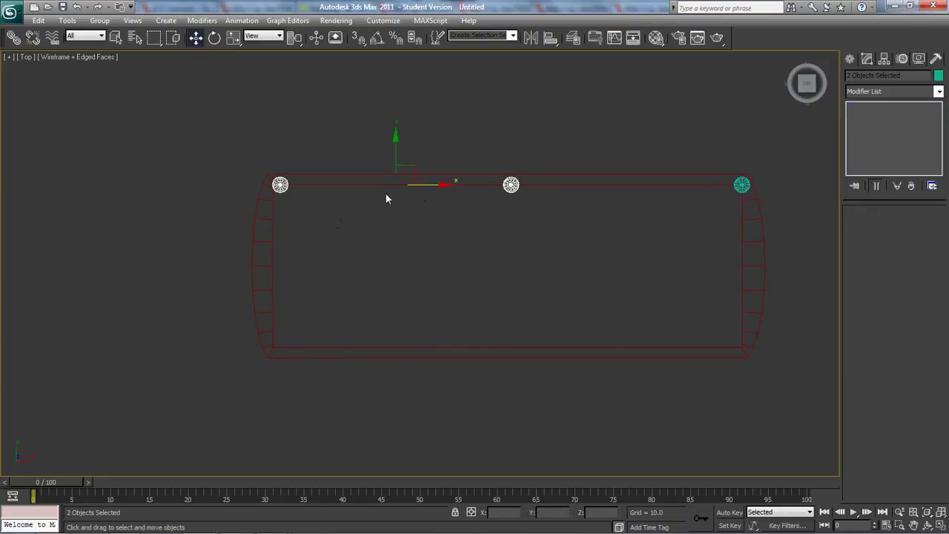
scroll(386, 197, up, 5)
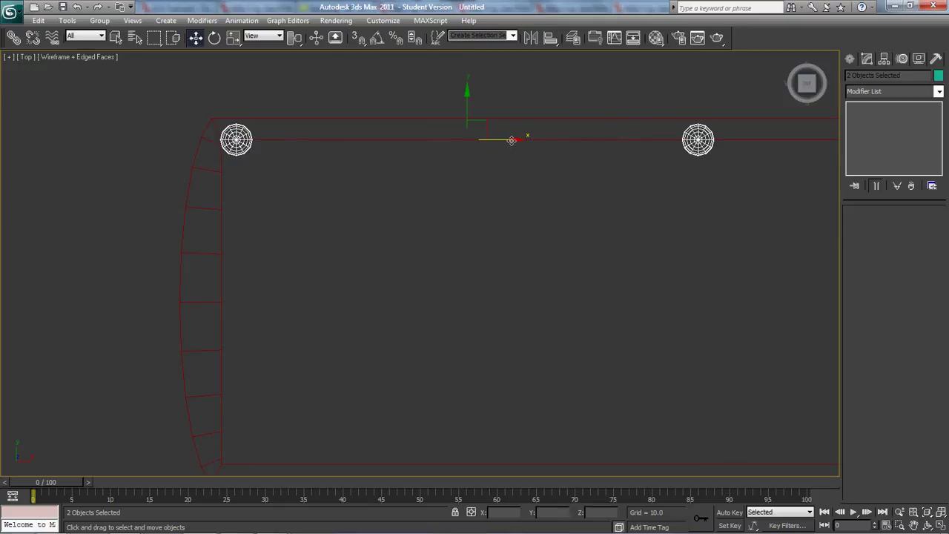
drag(511, 141, 498, 140)
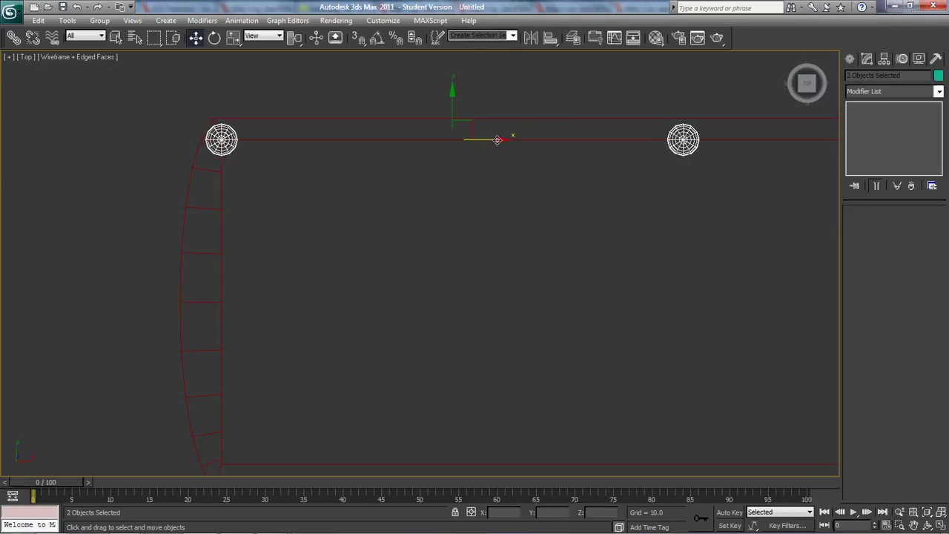
middle_drag(657, 219, 403, 222)
scroll(398, 250, down, 5)
click(402, 267)
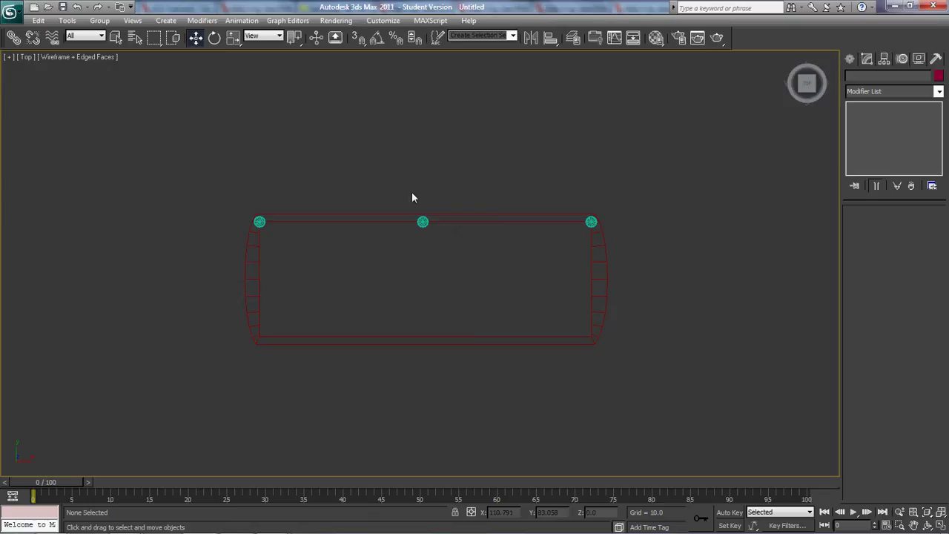
Step: Align the block and middle capsule to the middle capsule's pivot point in X, Y and Z, using Center for the current objects
drag(411, 190, 446, 303)
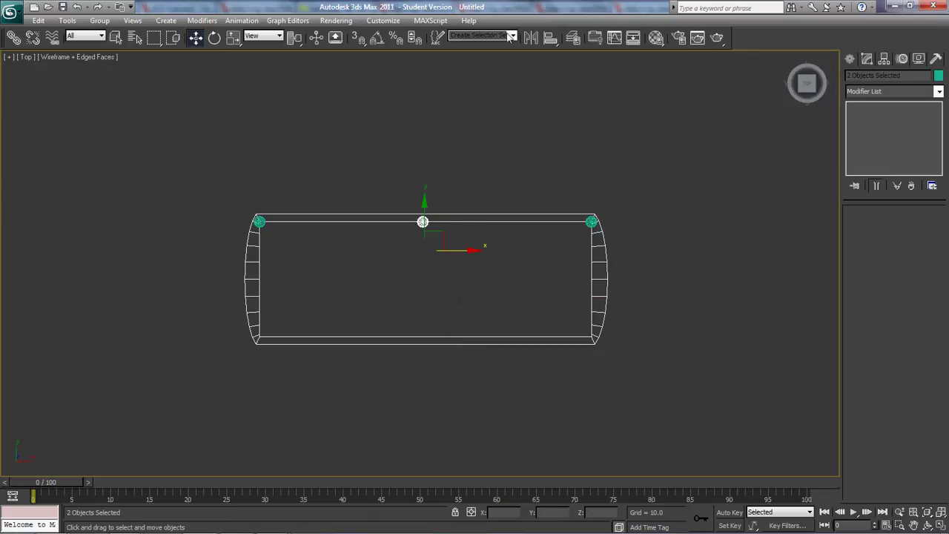
click(550, 38)
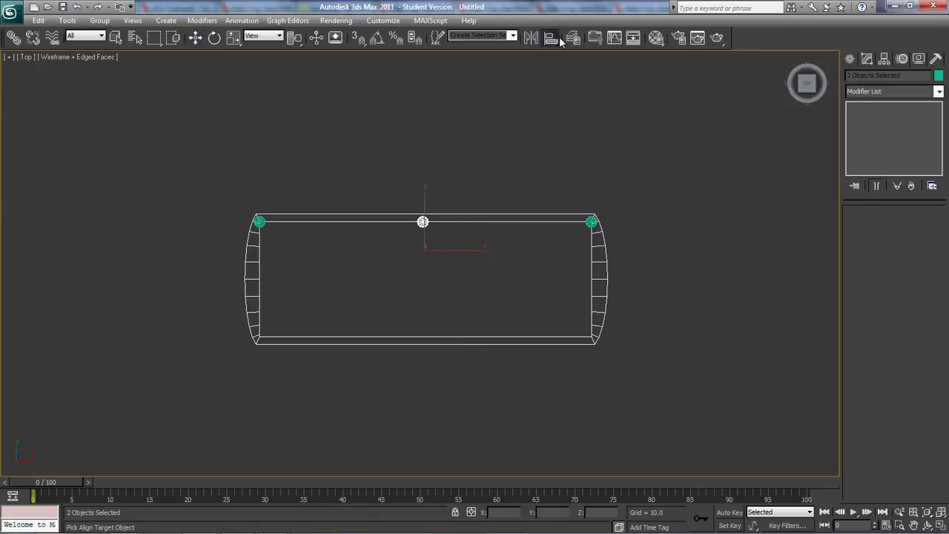
click(428, 227)
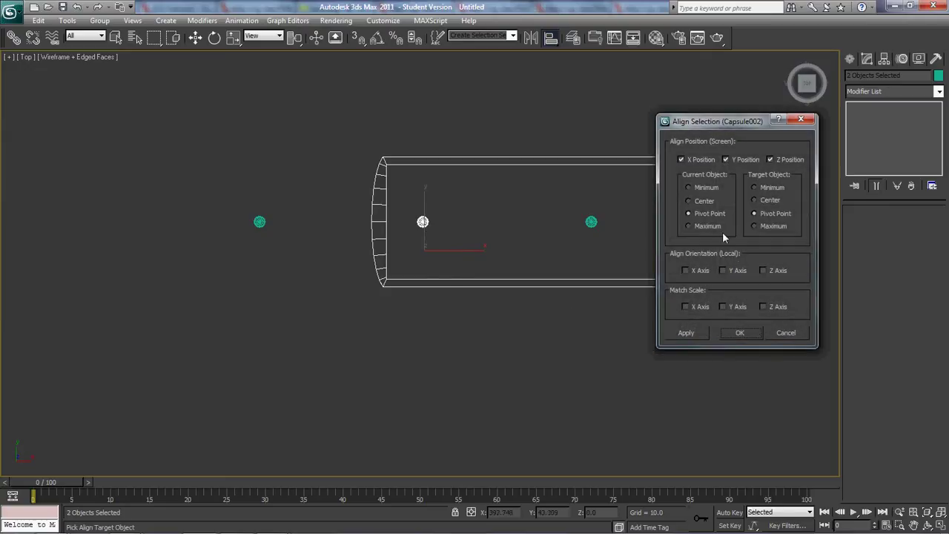
click(699, 201)
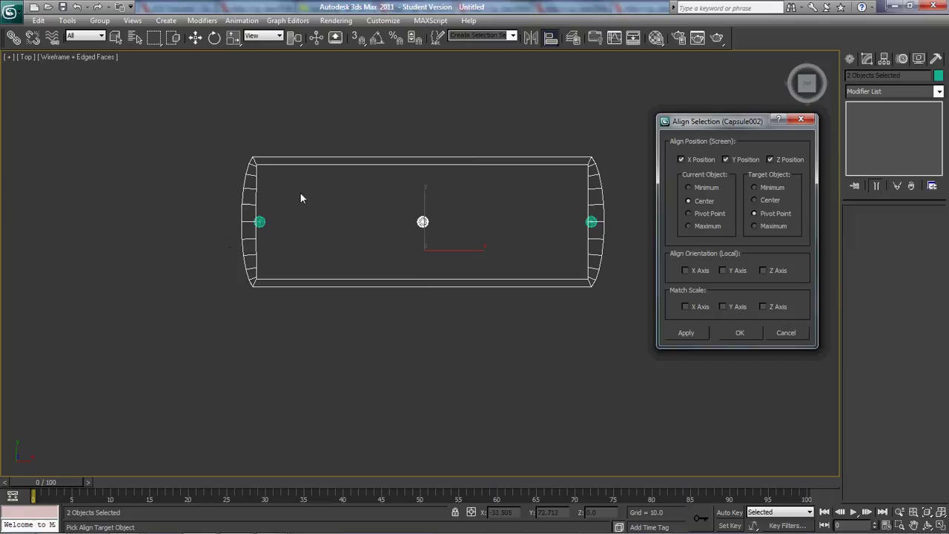
click(740, 332)
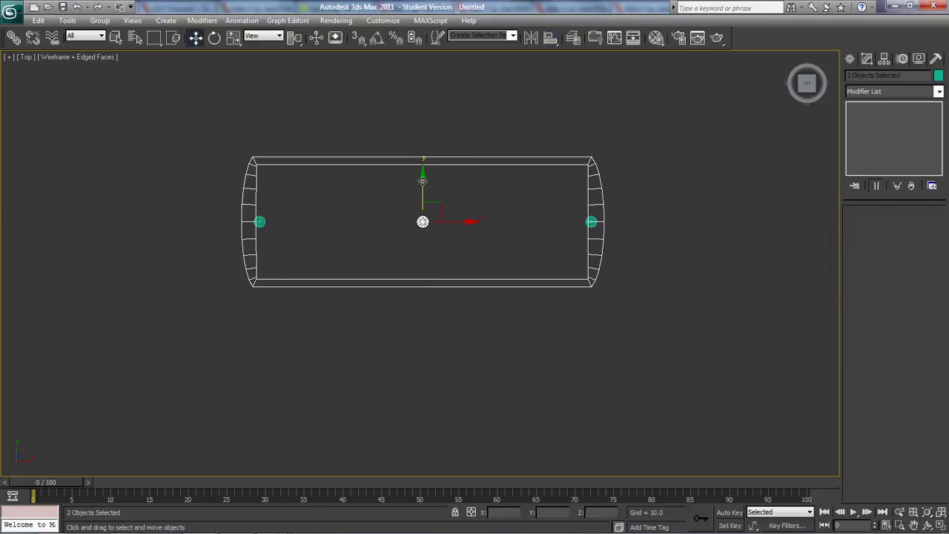
Step: Move the three capsules without the block along Y to the recess's back long edge
drag(422, 181, 434, 235)
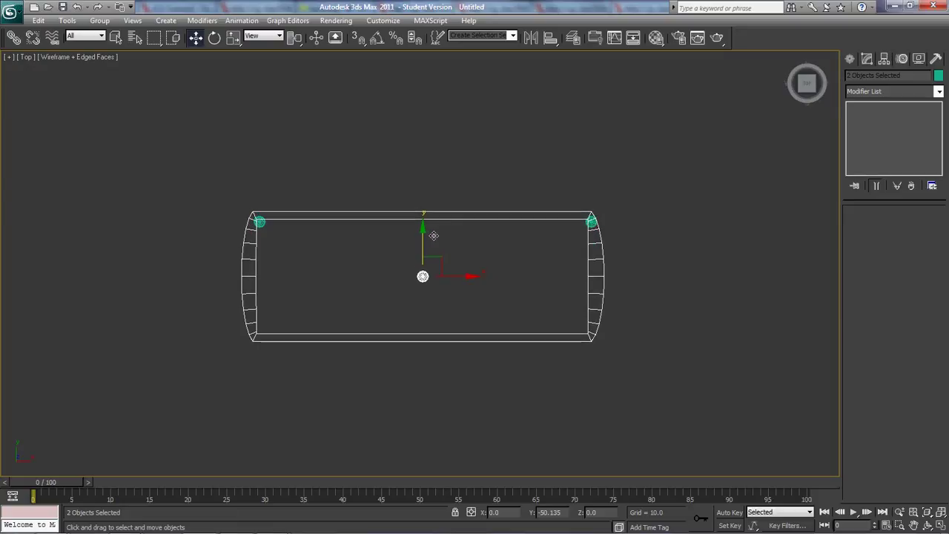
right_click(434, 236)
click(424, 226)
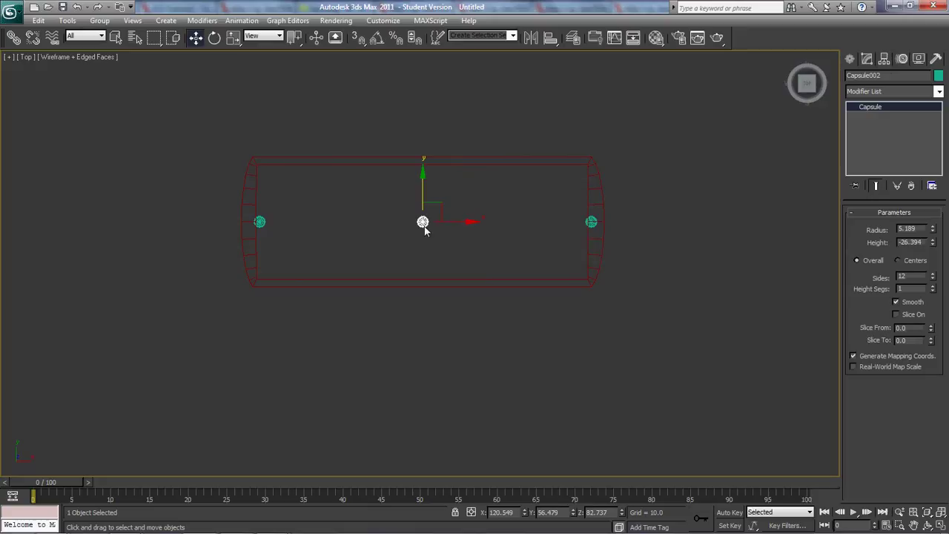
ctrl+click(259, 222)
ctrl+click(591, 222)
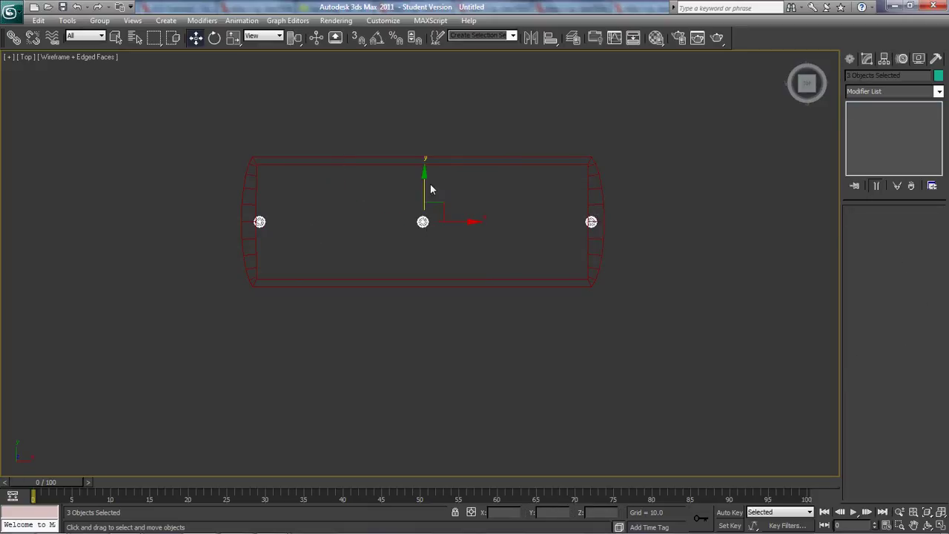
drag(431, 189, 432, 125)
scroll(443, 146, up, 5)
middle_drag(443, 146, 449, 241)
middle_drag(455, 128, 461, 253)
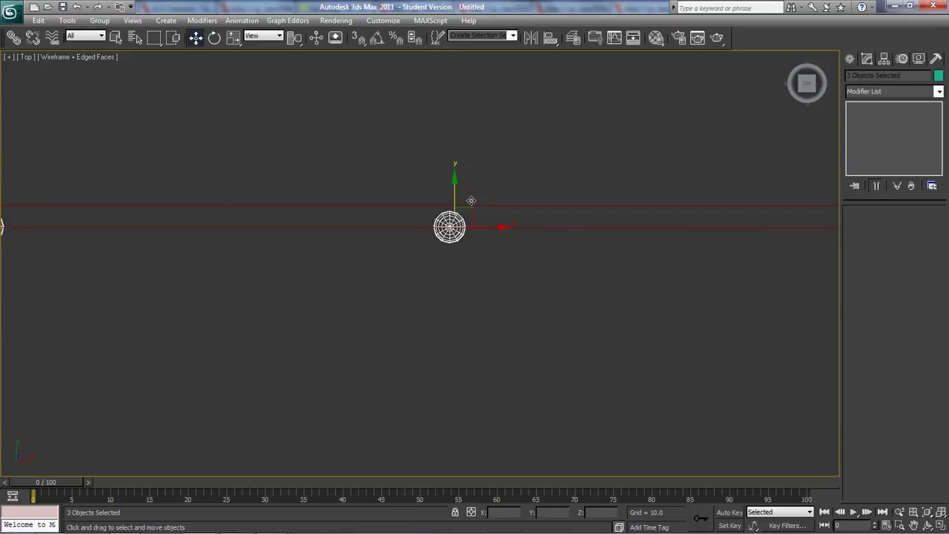
Step: Fine-tune the three capsules along Y so their centres lie on the recess's back edge, at about Y 109.1
scroll(471, 200, up, 5)
middle_drag(547, 169, 510, 224)
drag(480, 173, 477, 172)
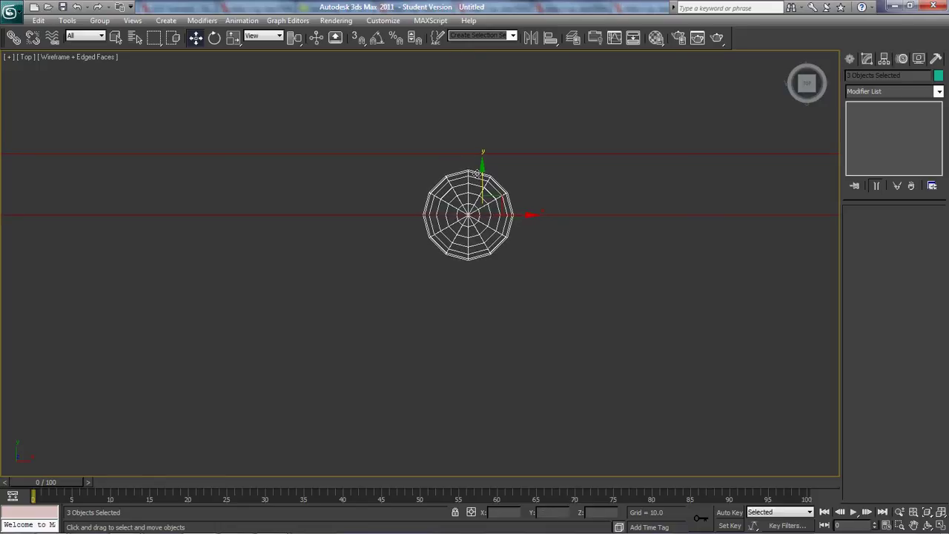
scroll(418, 264, down, 5)
middle_drag(678, 265, 665, 250)
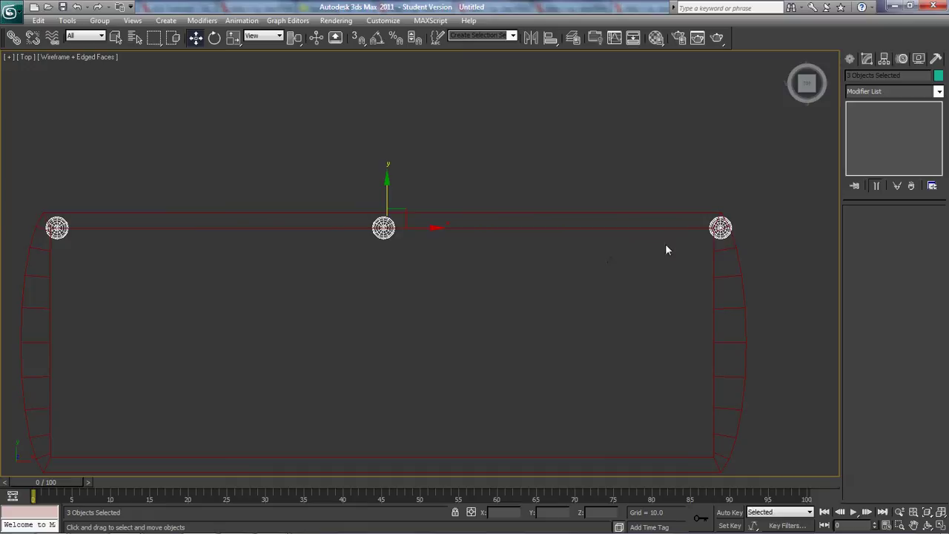
Step: Move the right capsule along X onto the recess's back right corner, at about X 272.2
click(720, 229)
scroll(726, 230, up, 4)
middle_drag(528, 252, 201, 241)
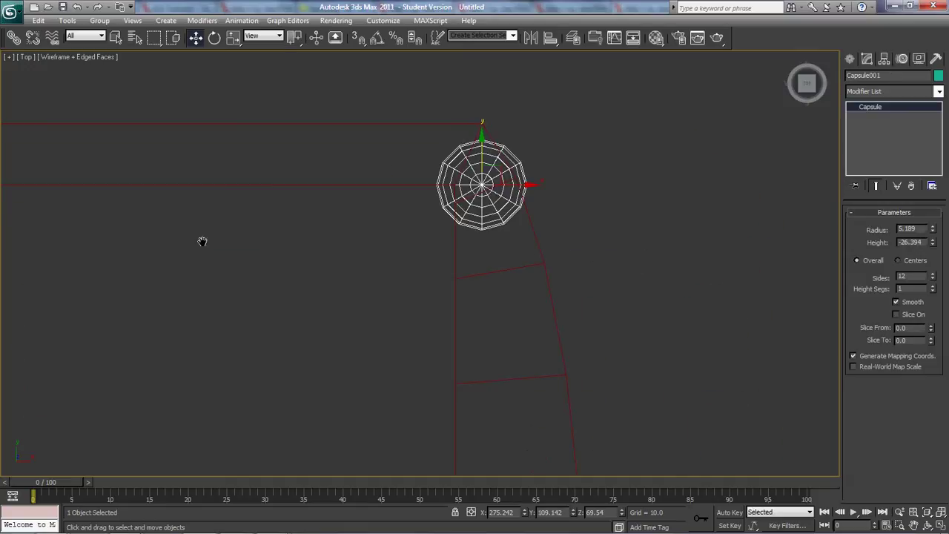
drag(516, 186, 482, 190)
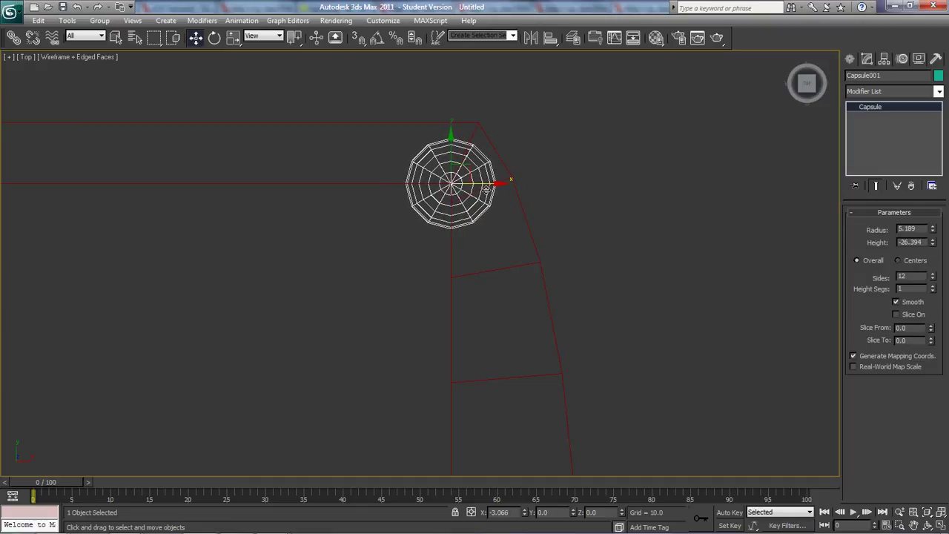
scroll(612, 289, down, 5)
middle_drag(261, 297, 491, 281)
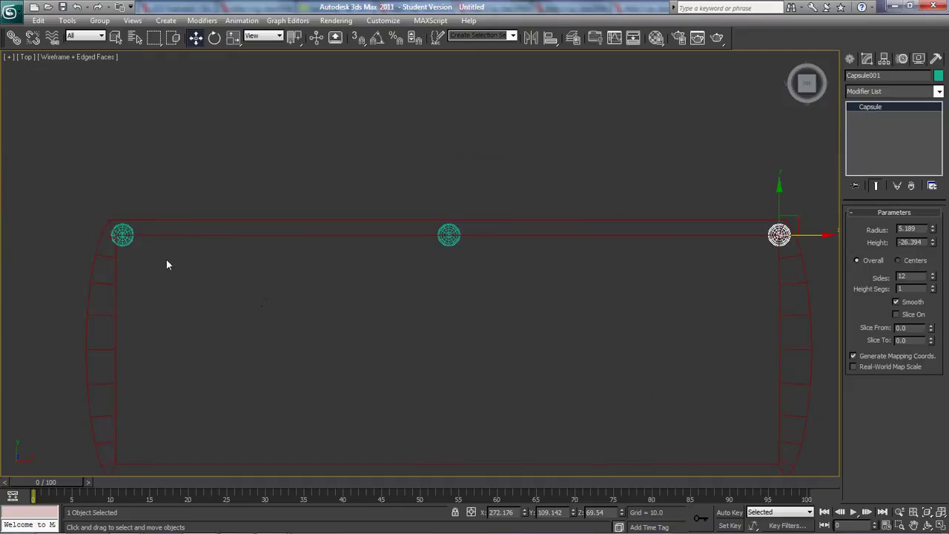
Step: Move the left capsule along X onto the recess's back left corner, at about X -32.3
mouse_move(167, 261)
middle_down()
mouse_move(324, 267)
mouse_move(444, 245)
mouse_move(634, 232)
middle_up()
scroll(419, 263, up, 5)
click(341, 179)
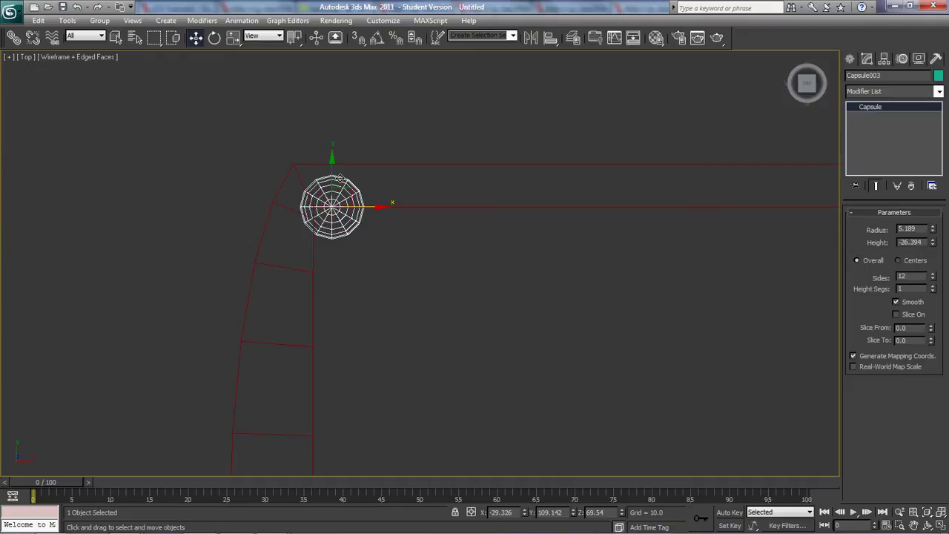
scroll(342, 198, up, 3)
drag(286, 150, 250, 142)
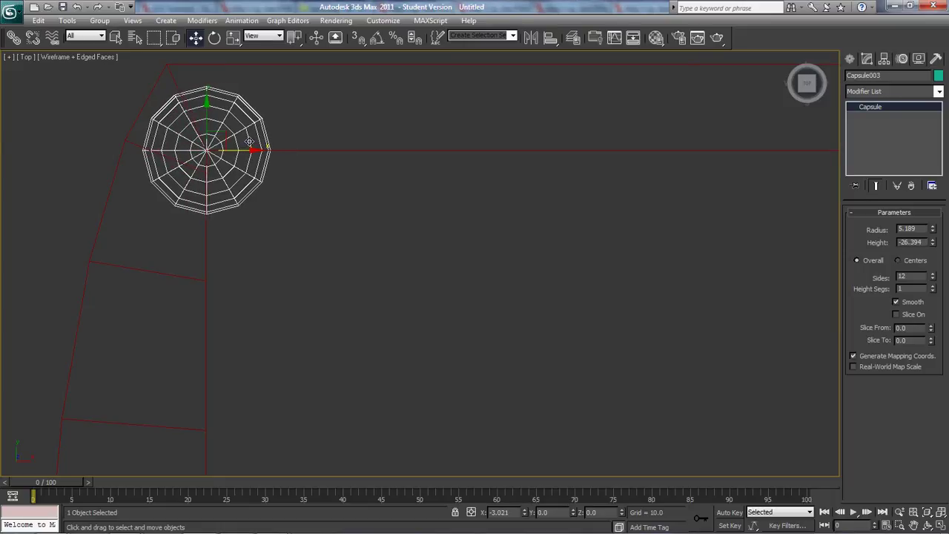
scroll(223, 261, down, 4)
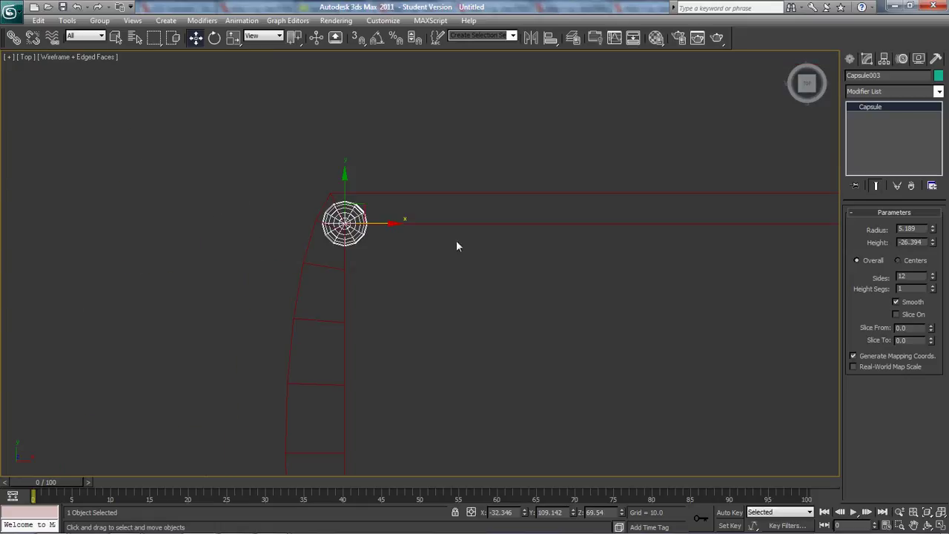
Step: Select all three capsules on the recess's back edge, leaving the block out of the selection
middle_drag(456, 240, 291, 242)
scroll(313, 229, down, 6)
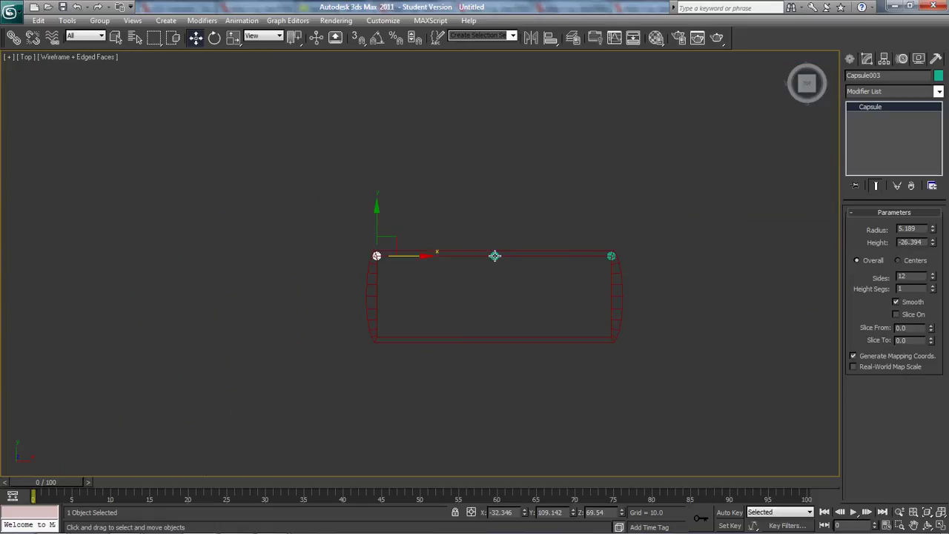
ctrl+click(494, 257)
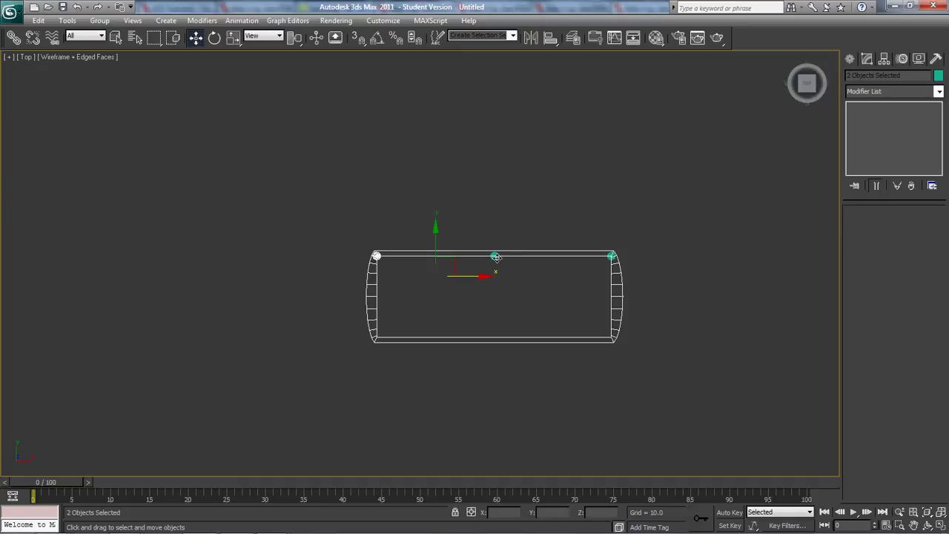
scroll(499, 258, up, 8)
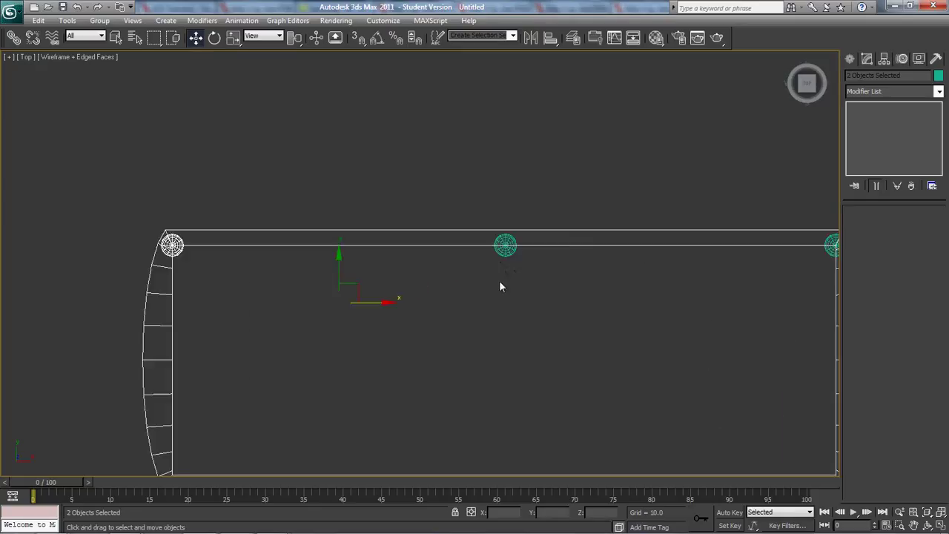
ctrl+click(585, 234)
middle_drag(662, 263, 312, 270)
middle_drag(718, 267, 401, 250)
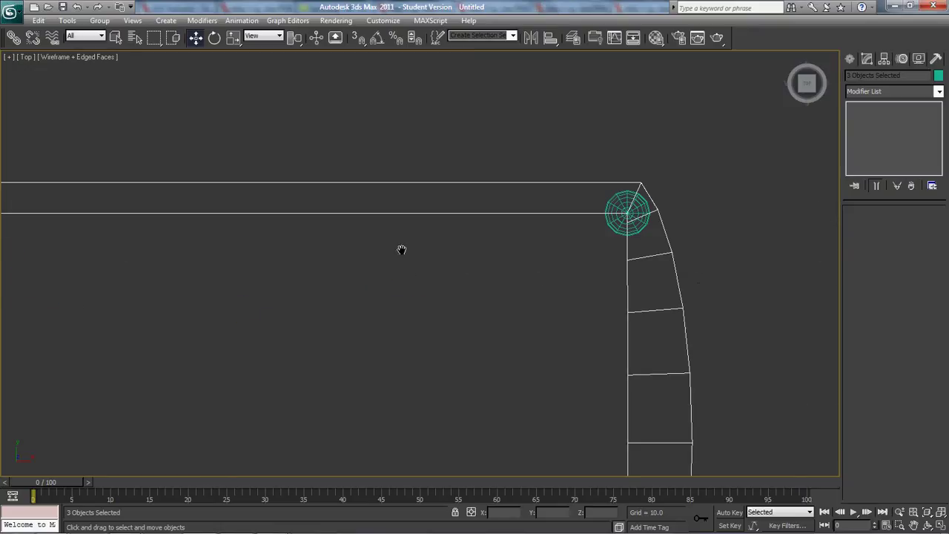
ctrl+click(624, 212)
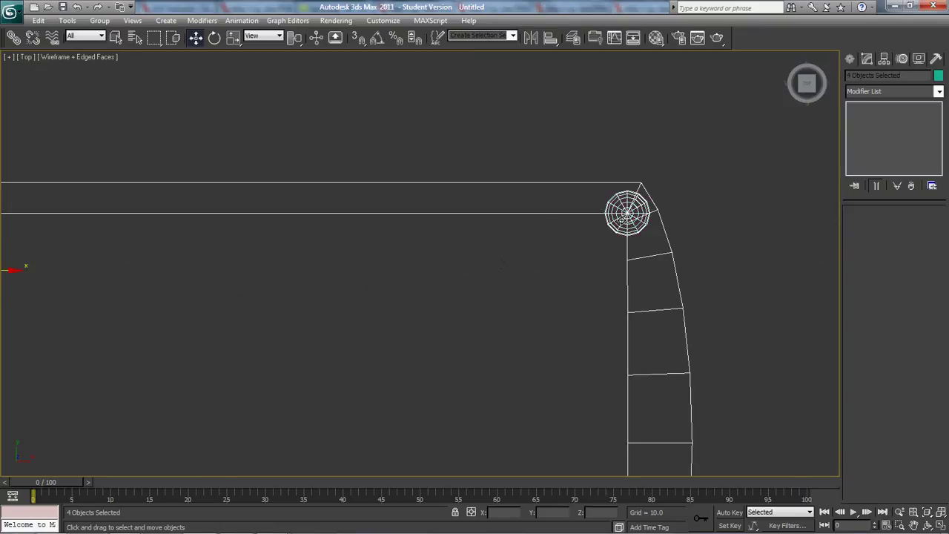
alt+click(541, 214)
scroll(353, 264, down, 5)
middle_drag(452, 261, 425, 249)
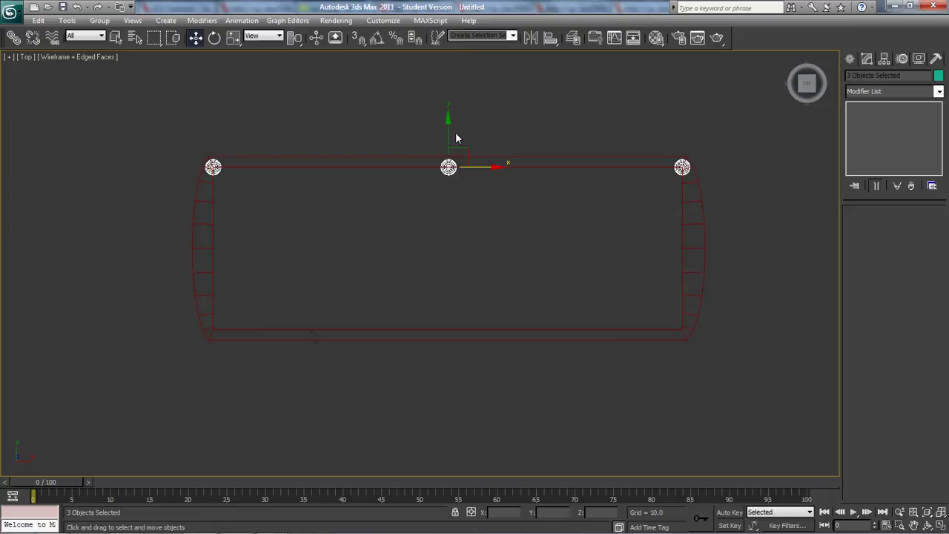
Step: Clone the three capsules along Y to the recess's front long edge and fine-tune their centres onto the edge line
shift+drag(447, 138, 475, 290)
click(474, 323)
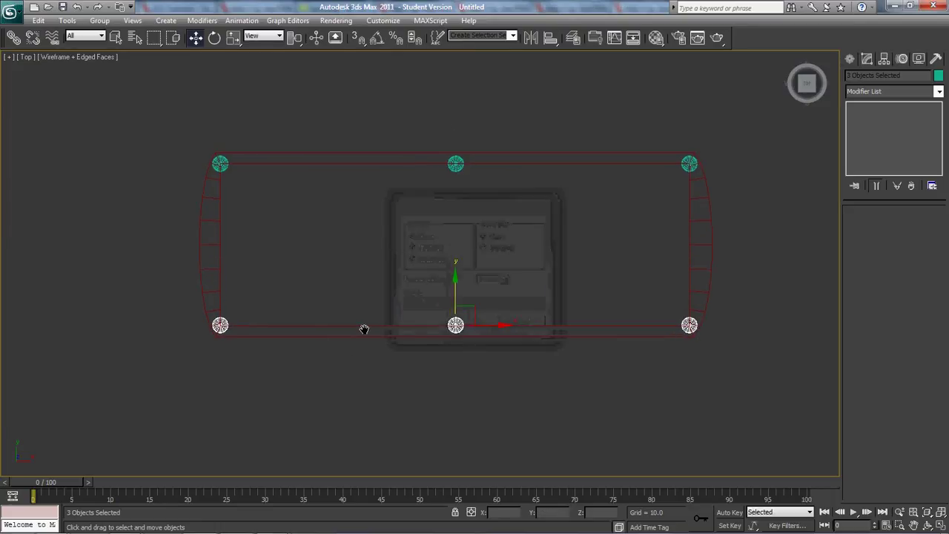
scroll(578, 329, up, 10)
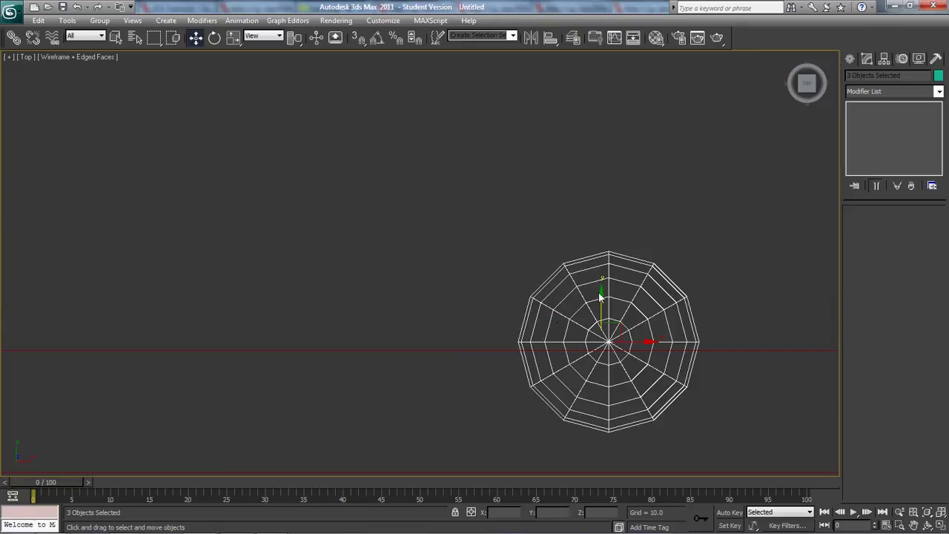
drag(600, 297, 604, 308)
scroll(566, 309, down, 8)
scroll(522, 358, down, 5)
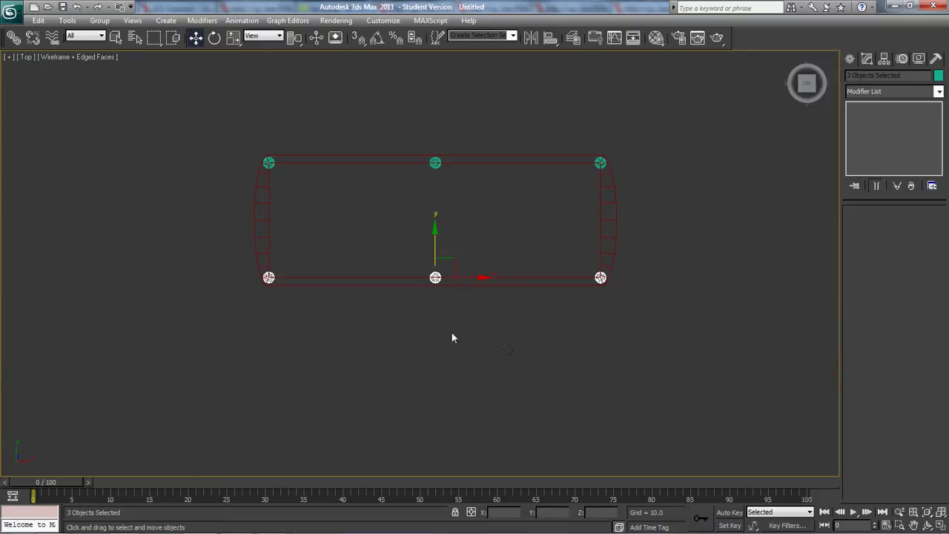
Step: Convert the capsule at the recess's back left corner to an Editable Poly
middle_drag(451, 334, 477, 366)
click(349, 275)
click(306, 205)
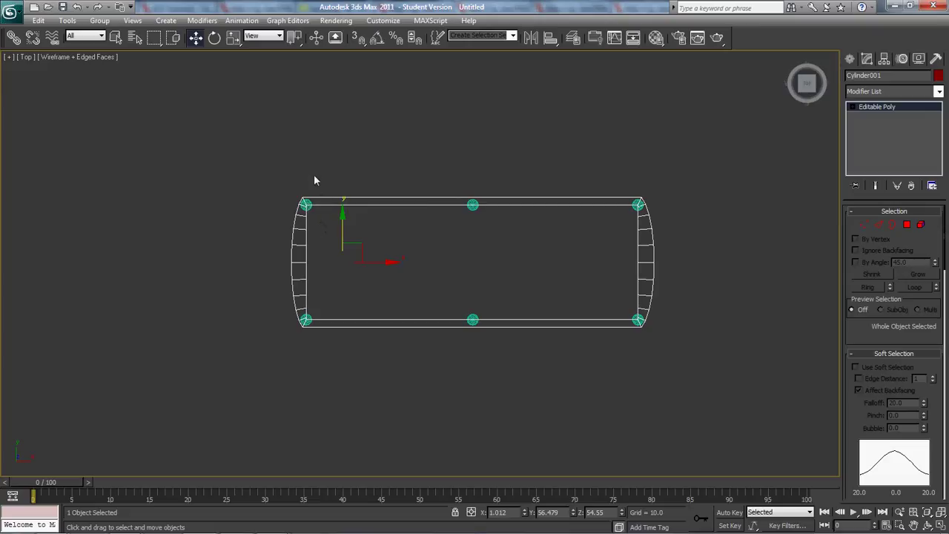
click(315, 176)
scroll(252, 190, up, 5)
middle_drag(311, 188, 371, 190)
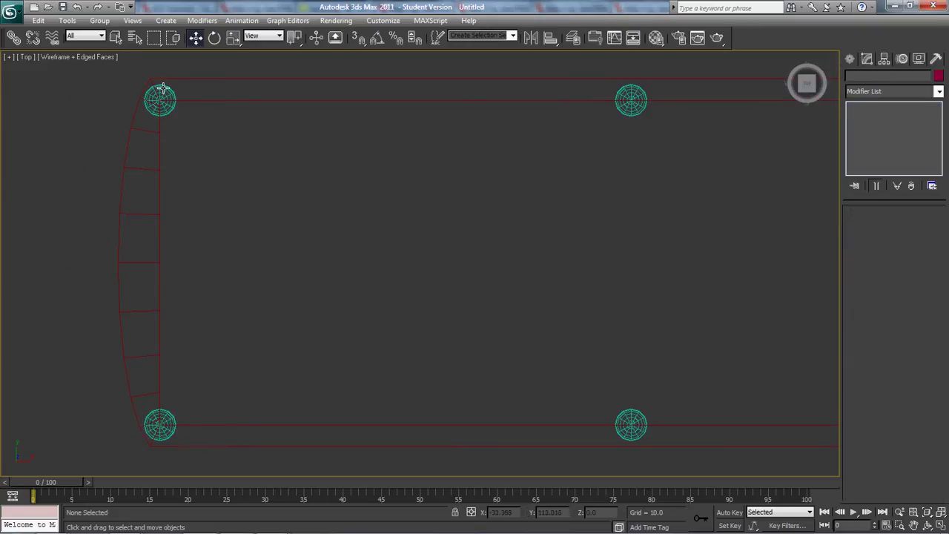
click(163, 87)
right_click(891, 107)
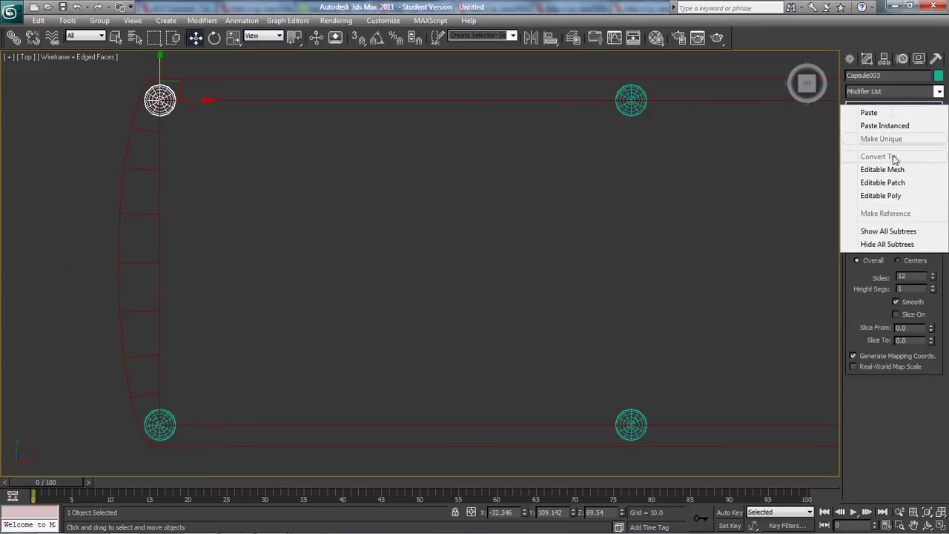
click(892, 196)
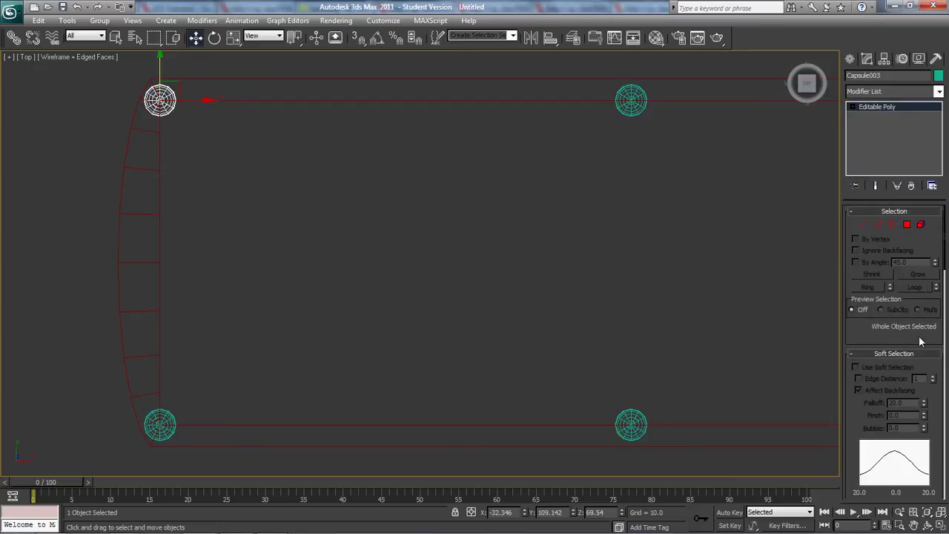
scroll(919, 341, down, 10)
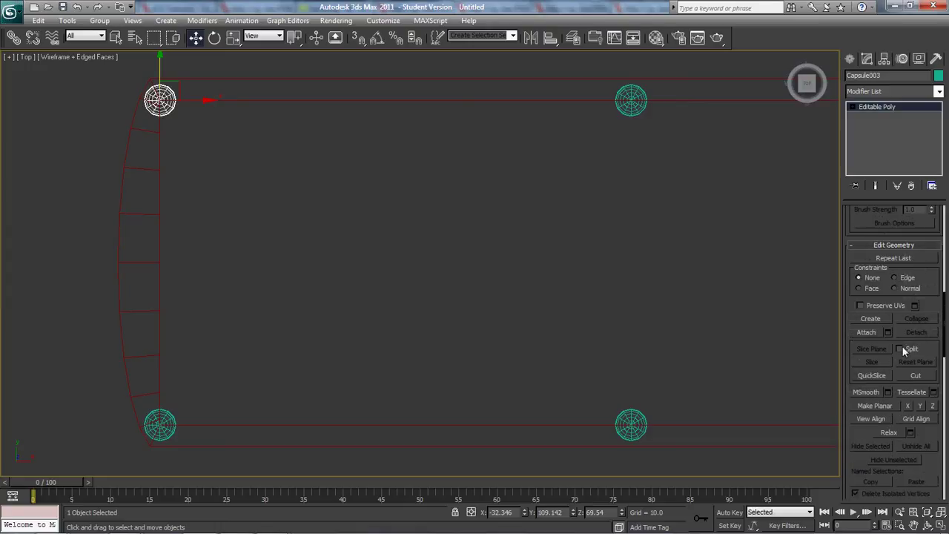
Step: Attach the other five capsules to the editable capsule at the recess's back left corner so all six form one object
click(866, 332)
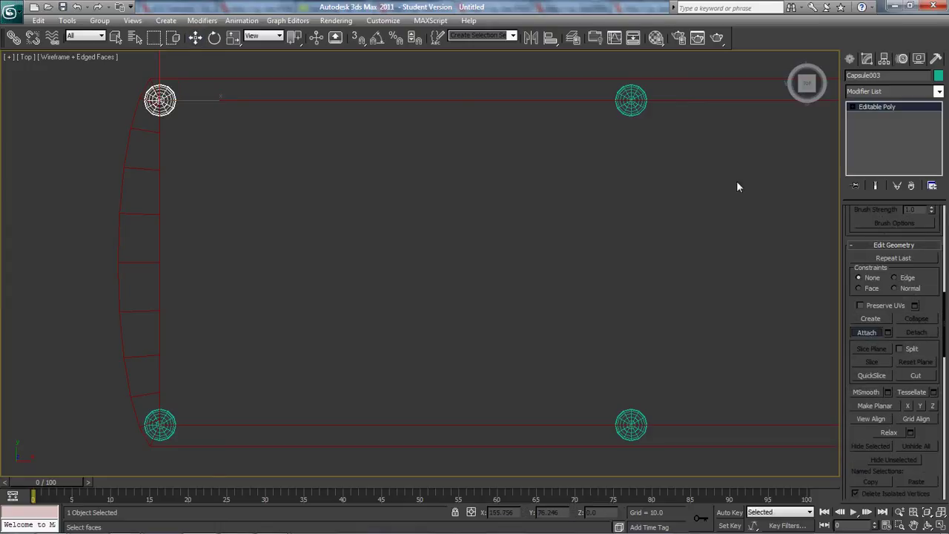
click(629, 104)
middle_drag(678, 152, 459, 192)
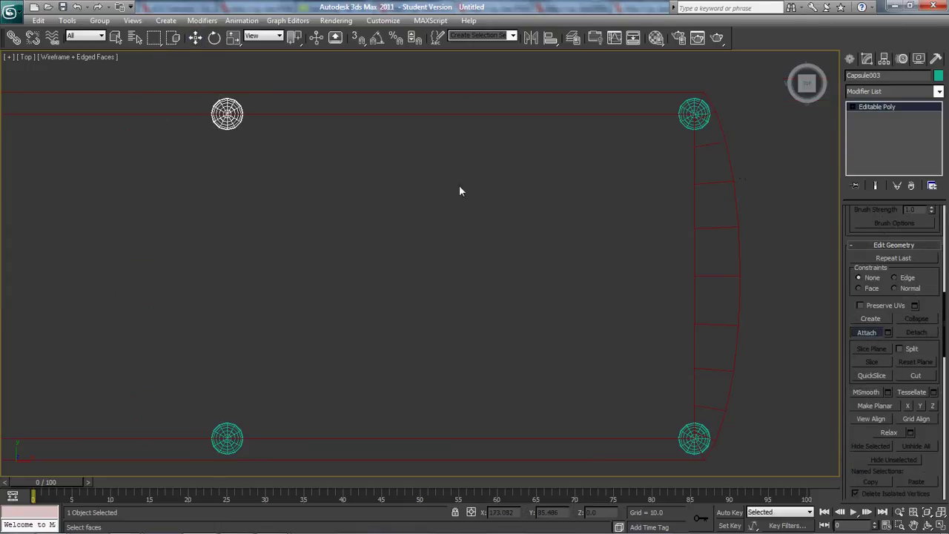
click(691, 117)
click(685, 438)
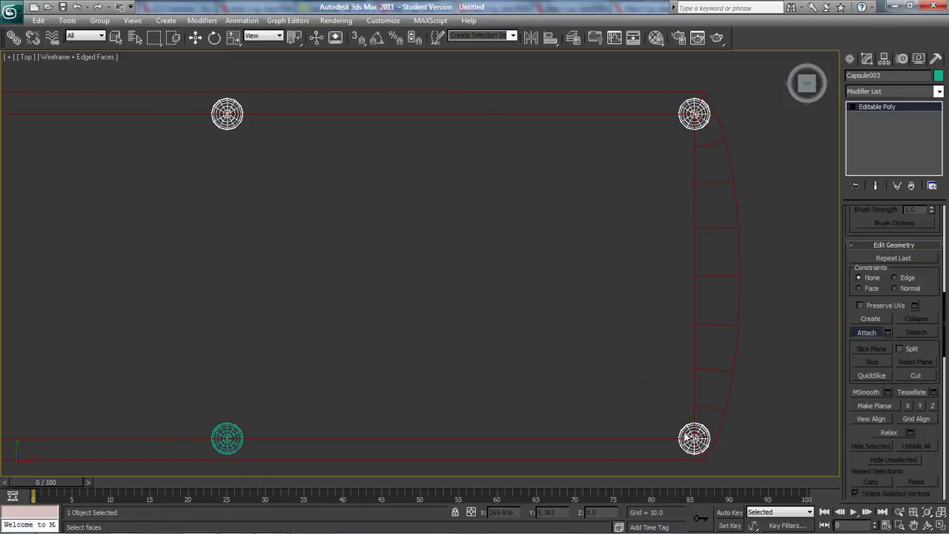
click(229, 436)
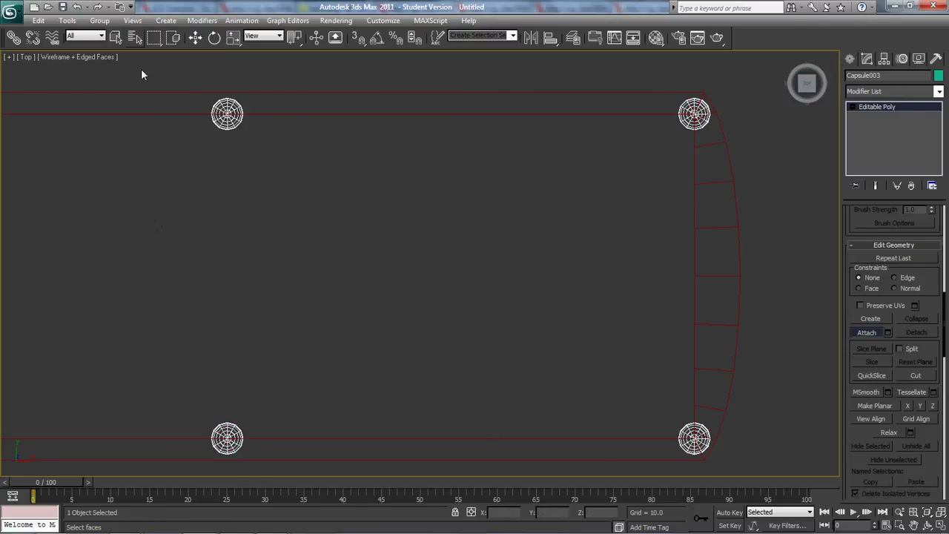
middle_drag(74, 316, 477, 295)
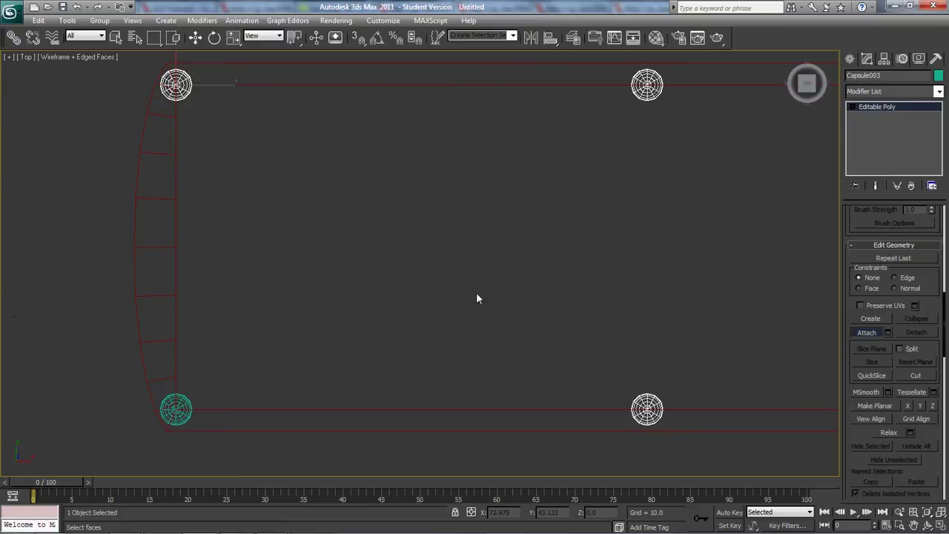
click(185, 403)
middle_drag(472, 291, 305, 280)
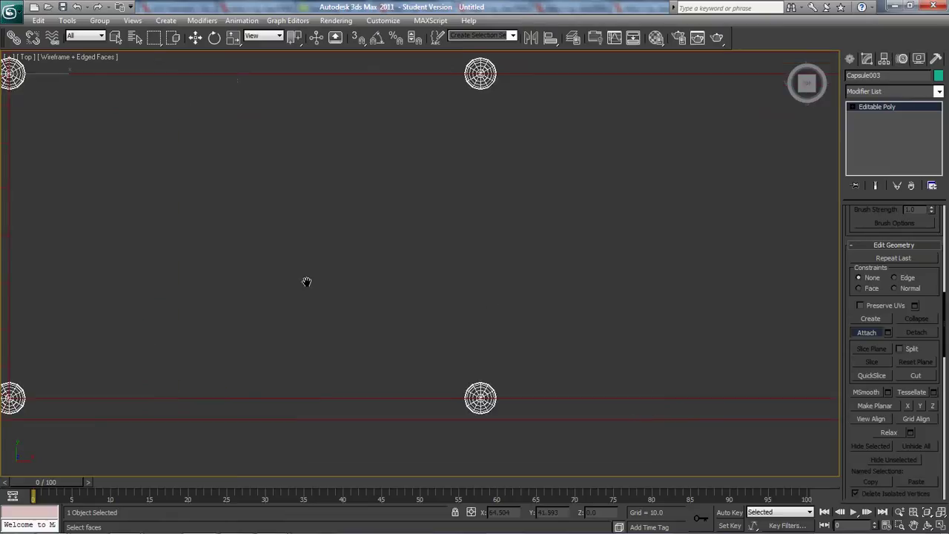
scroll(400, 298, down, 4)
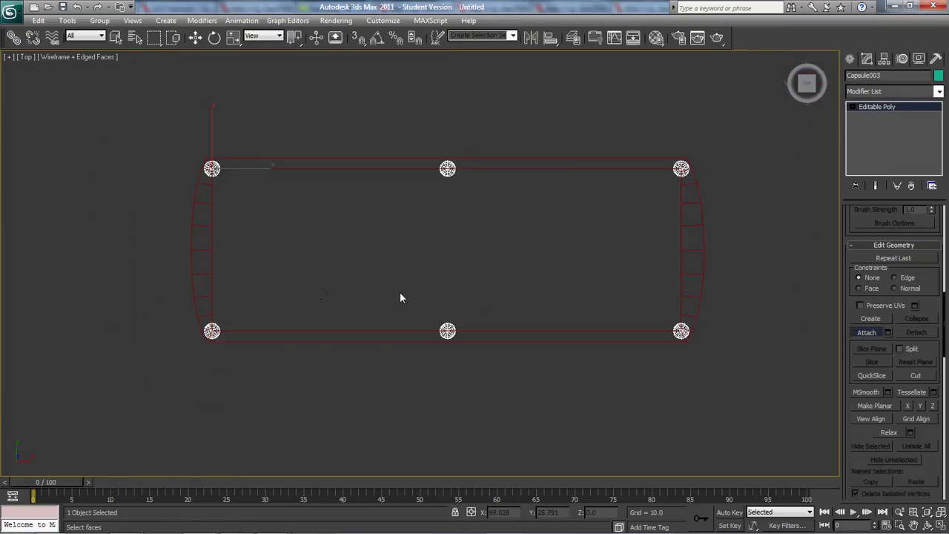
Step: Try making the attached capsules the base object of a ProBoolean subtraction
click(908, 107)
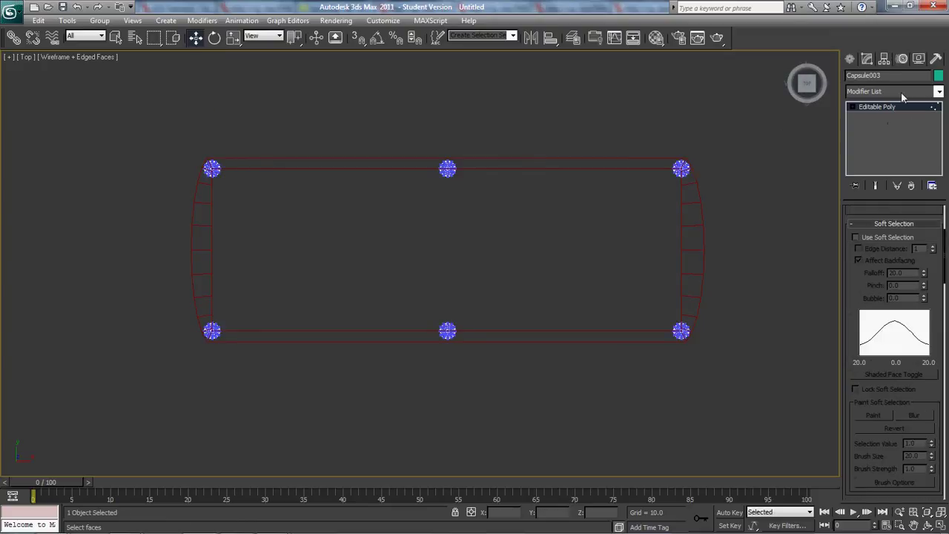
click(852, 59)
click(880, 95)
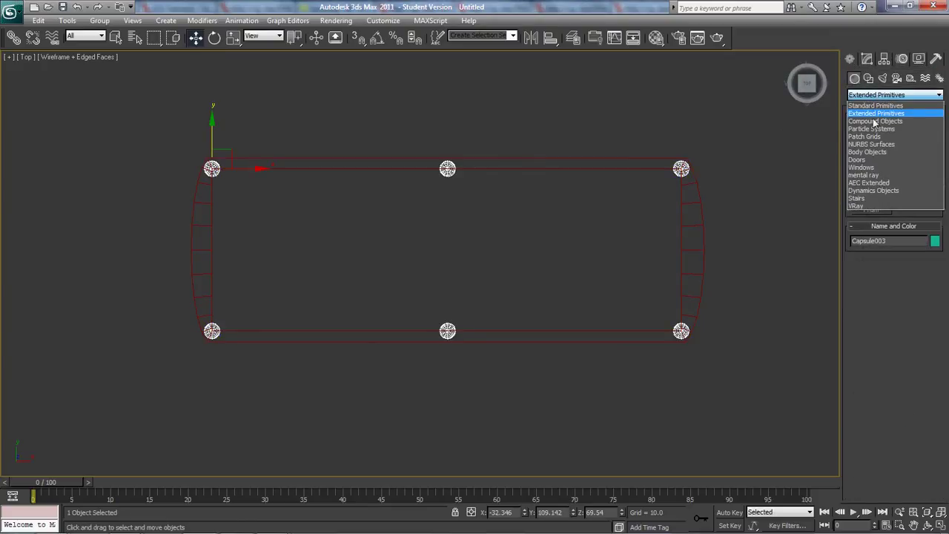
click(875, 122)
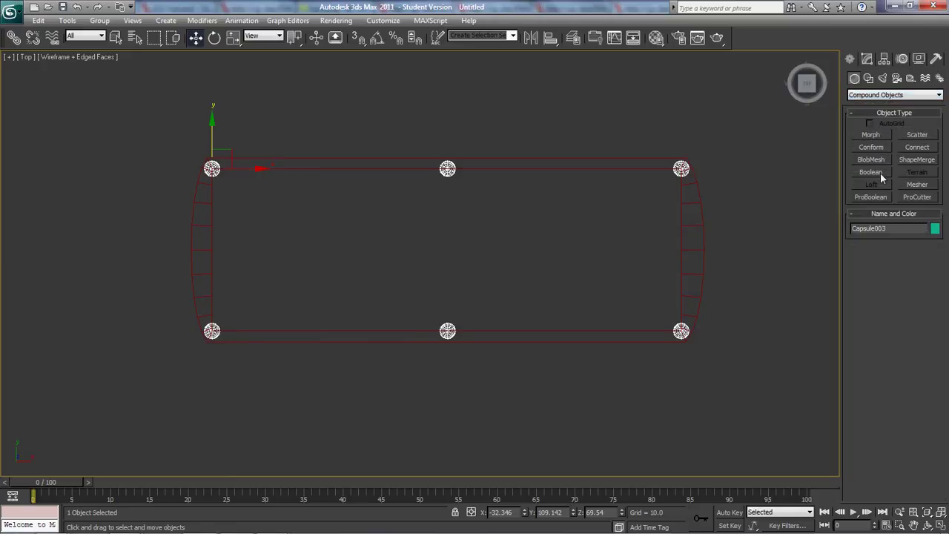
click(871, 198)
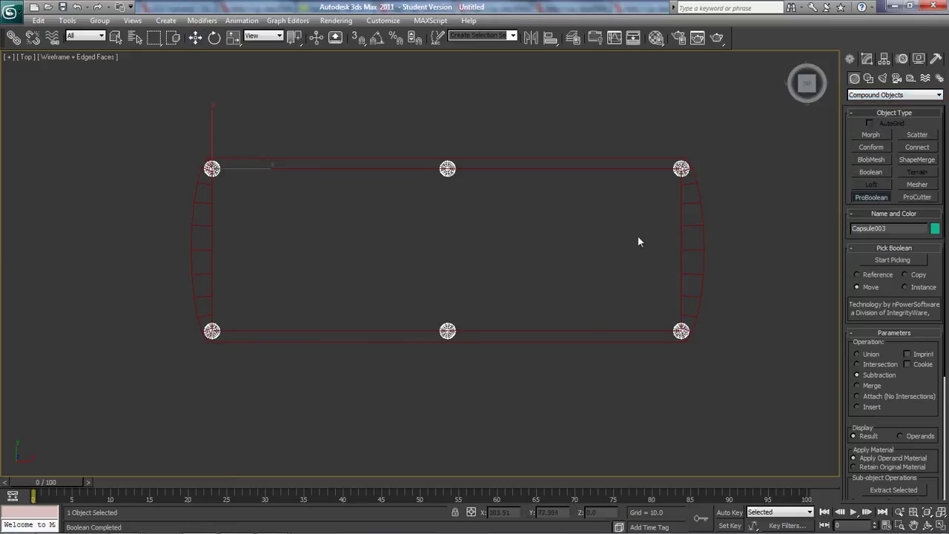
alt+middle_drag(638, 238, 525, 216)
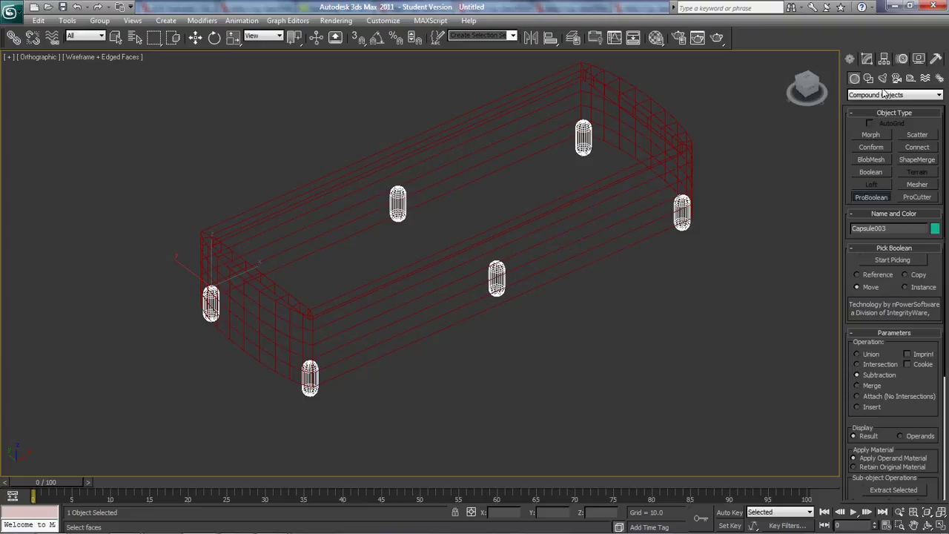
click(867, 59)
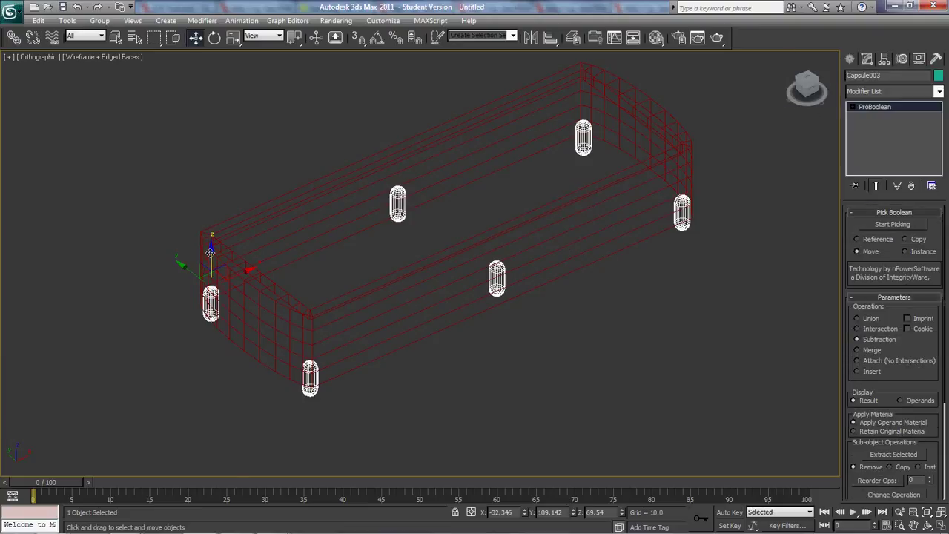
Step: Raise the capsules along Z to about 105.3 and compare their heights with the block in shaded and left views
drag(210, 252, 206, 211)
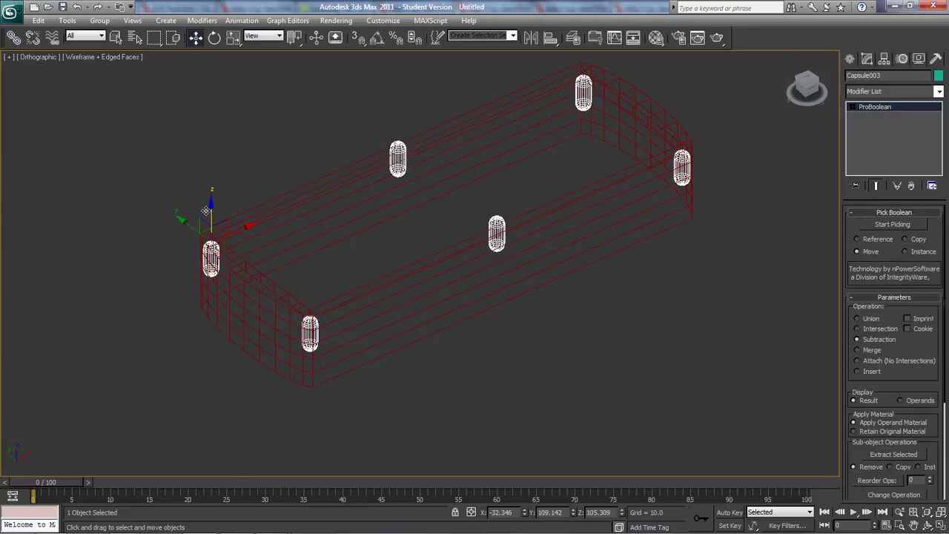
key(F3)
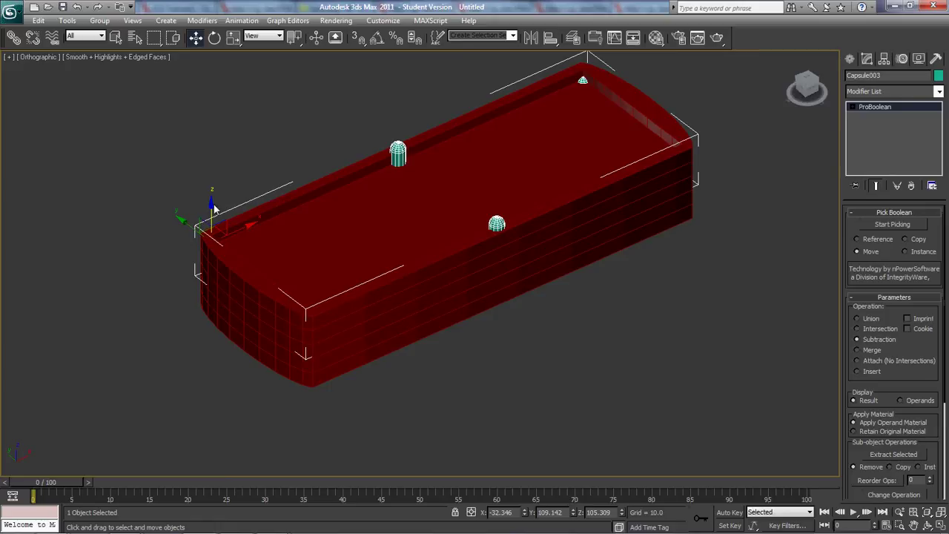
key(F3)
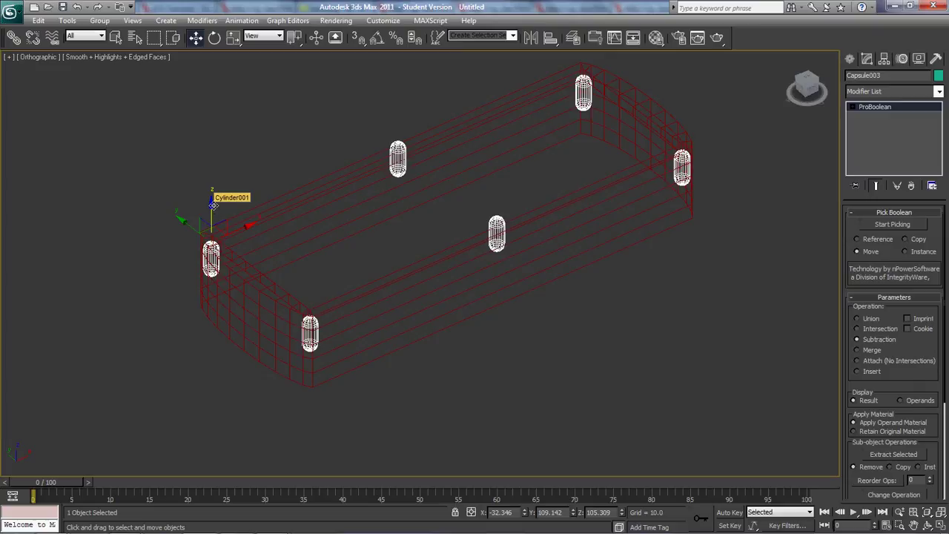
click(213, 205)
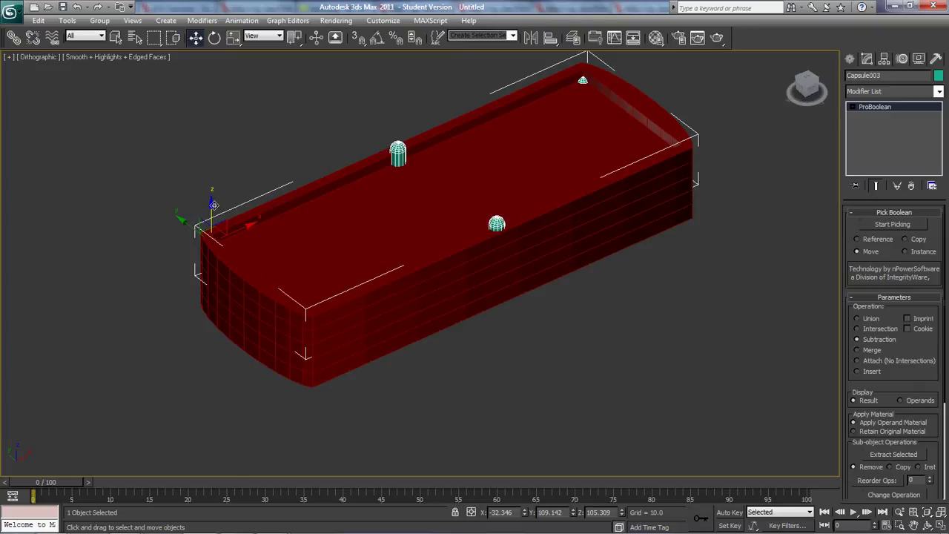
key(F3)
key(l)
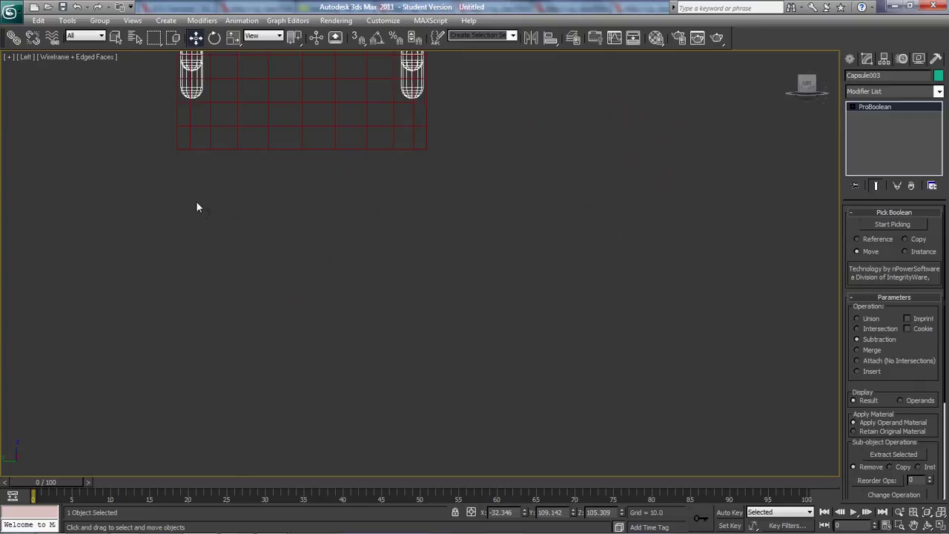
key(z)
click(184, 171)
click(100, 231)
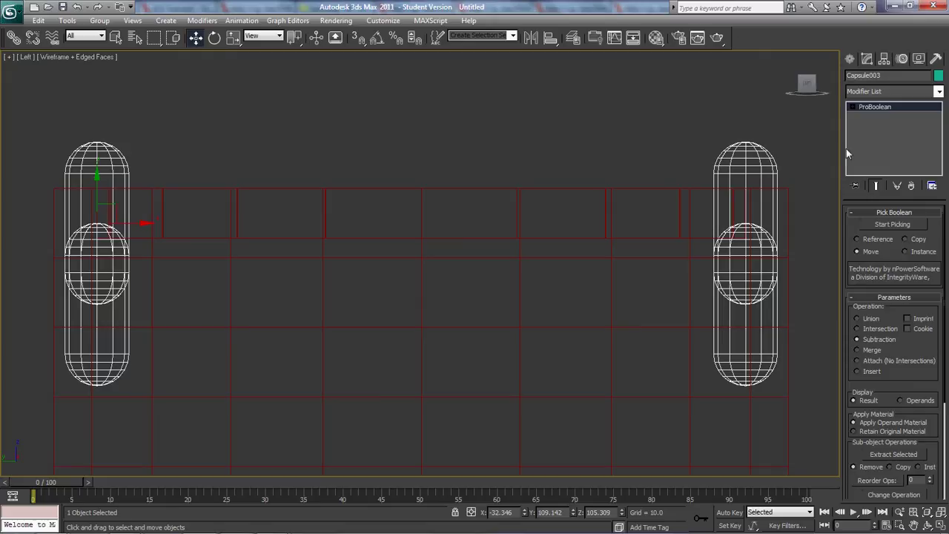
Step: Undo the capsules' vertical move and their ProBoolean conversion, going back to the Editable Poly
key(ctrl+z)
key(ctrl+z)
key(ctrl+z)
key(ctrl+z)
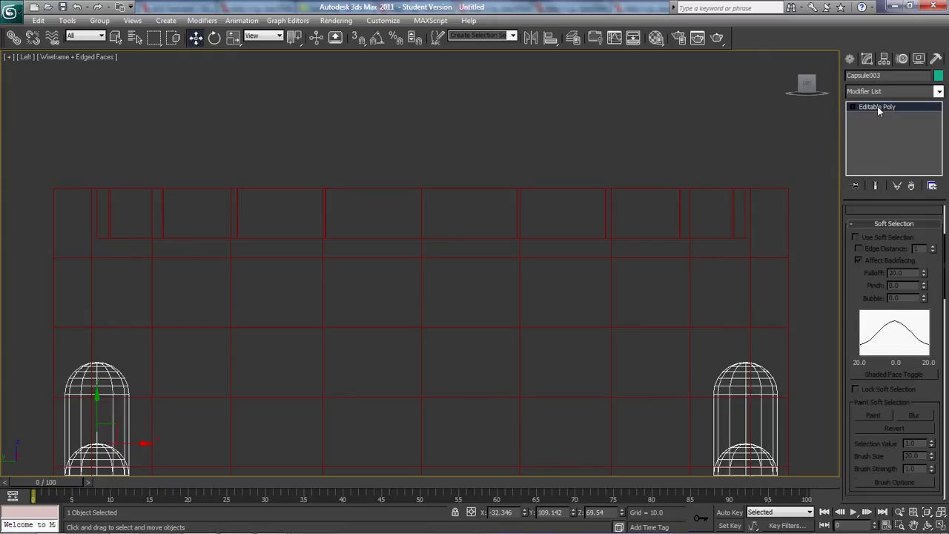
Step: Select the four lower corner capsules as elements and raise them along Z until level with the two middle capsules
key(5)
middle_drag(554, 258, 527, 104)
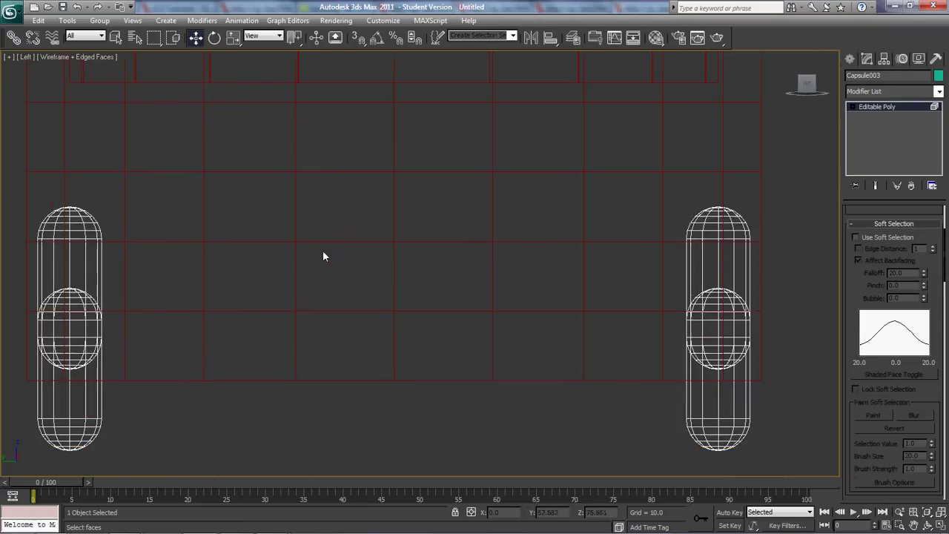
scroll(324, 256, down, 2)
click(182, 362)
ctrl+click(627, 381)
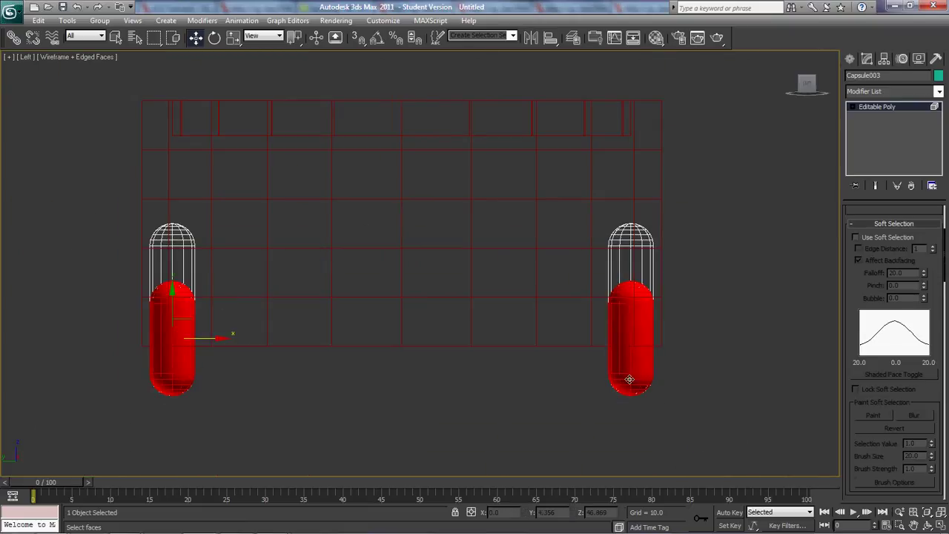
drag(670, 423, 45, 367)
drag(171, 303, 168, 246)
click(188, 215)
drag(188, 215, 178, 243)
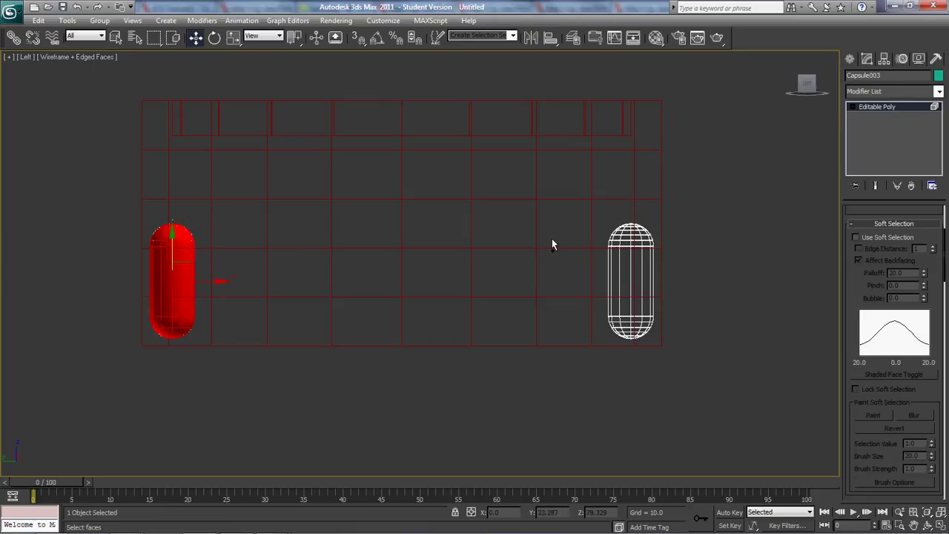
ctrl+click(624, 235)
Step: Move the whole capsule object up along Z to about 103.2 so the capsules straddle the block's top rim
click(909, 106)
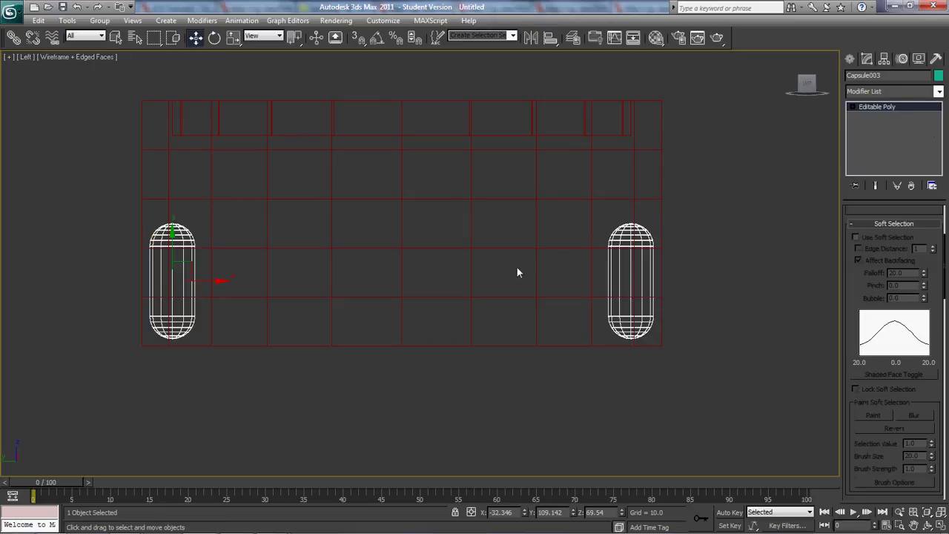
drag(171, 236, 214, 90)
alt+middle_drag(257, 189, 307, 239)
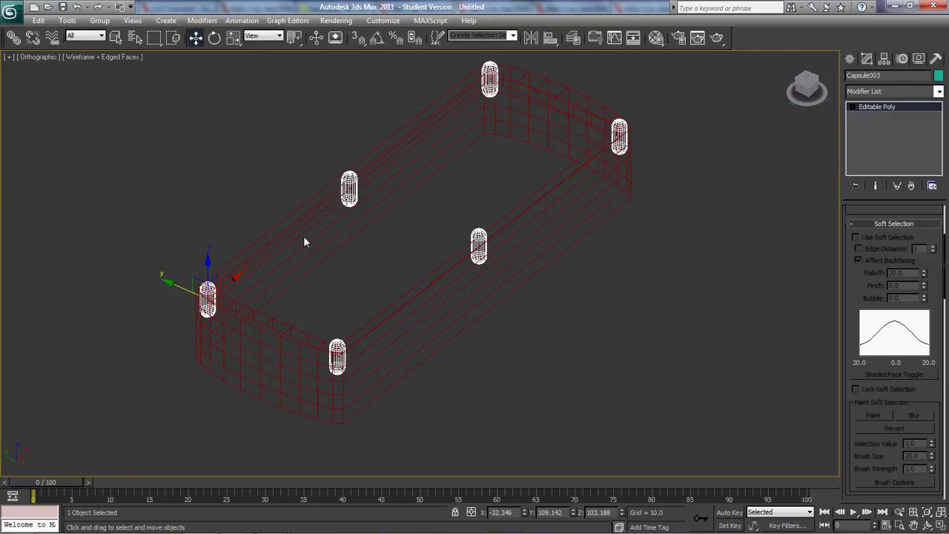
Step: Try a ProBoolean subtraction with the capsules as the base and the block as the picked operand, and undo it
click(850, 59)
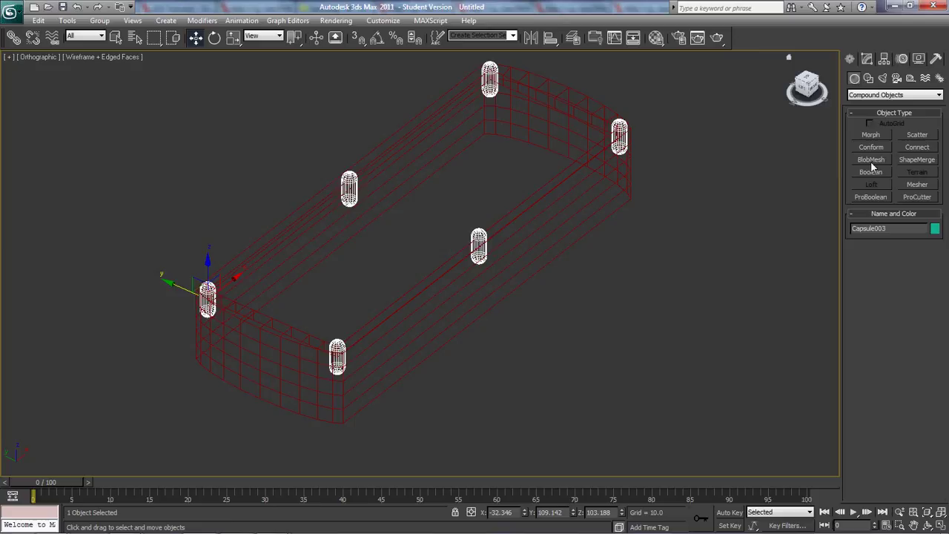
click(872, 196)
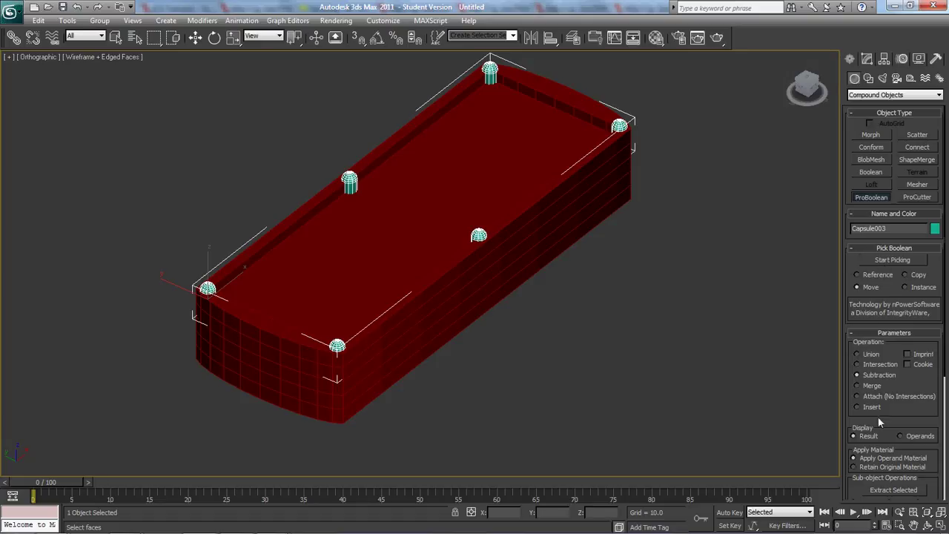
drag(921, 391, 914, 343)
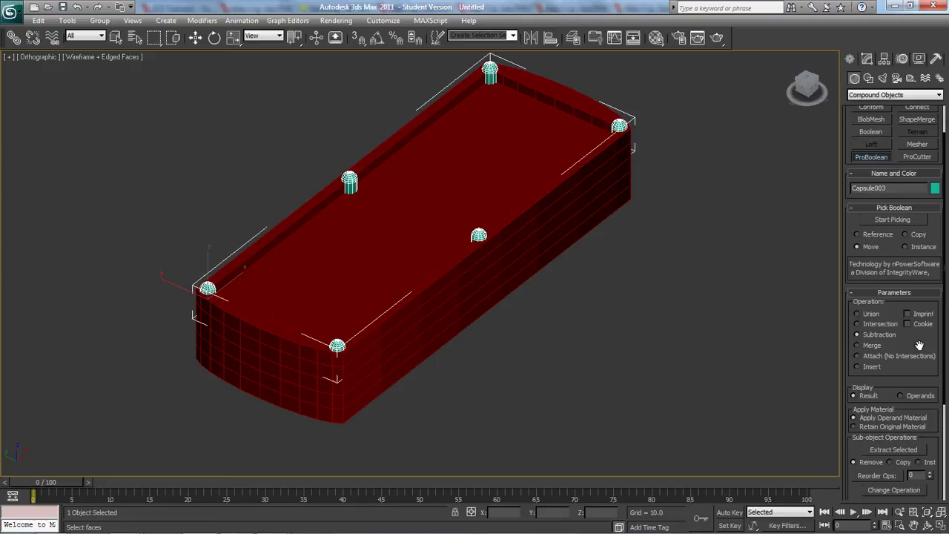
scroll(886, 374, down, 5)
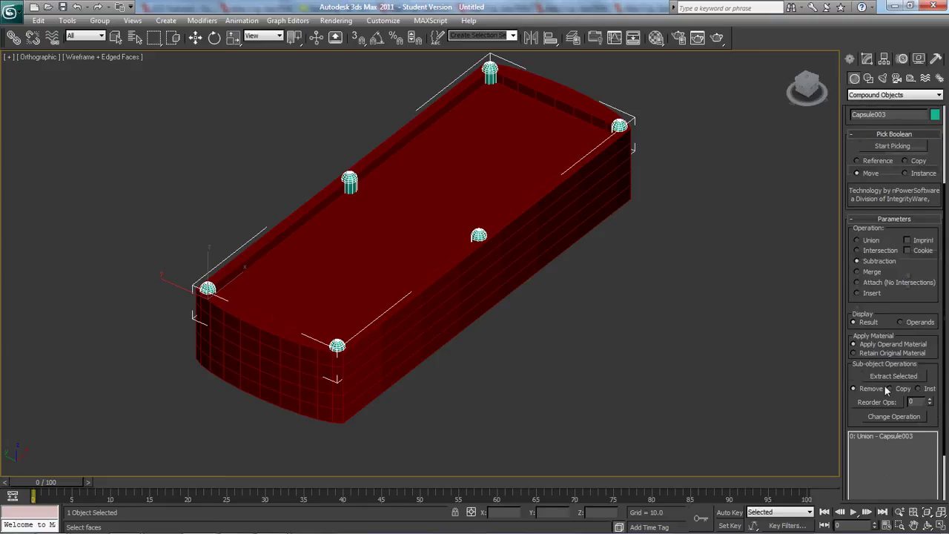
scroll(904, 401, up, 7)
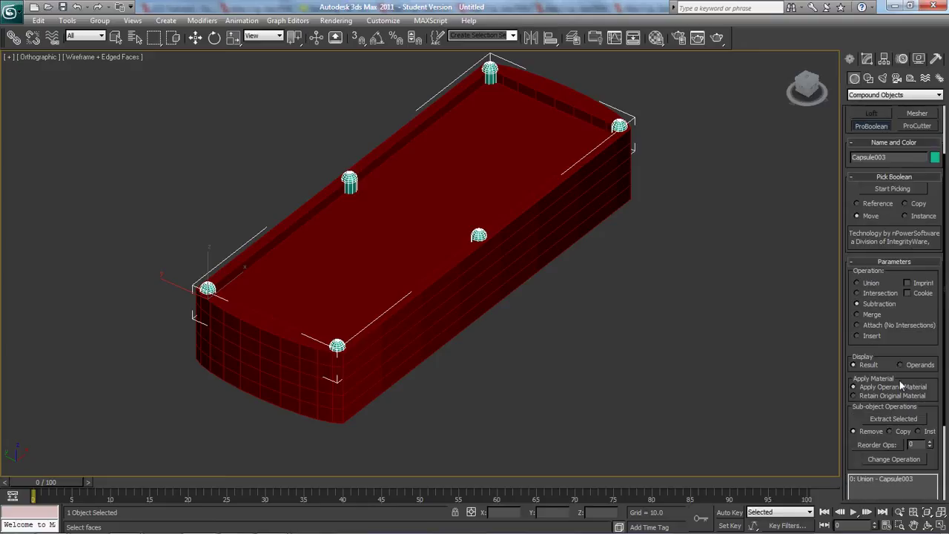
click(551, 156)
key(ctrl+z)
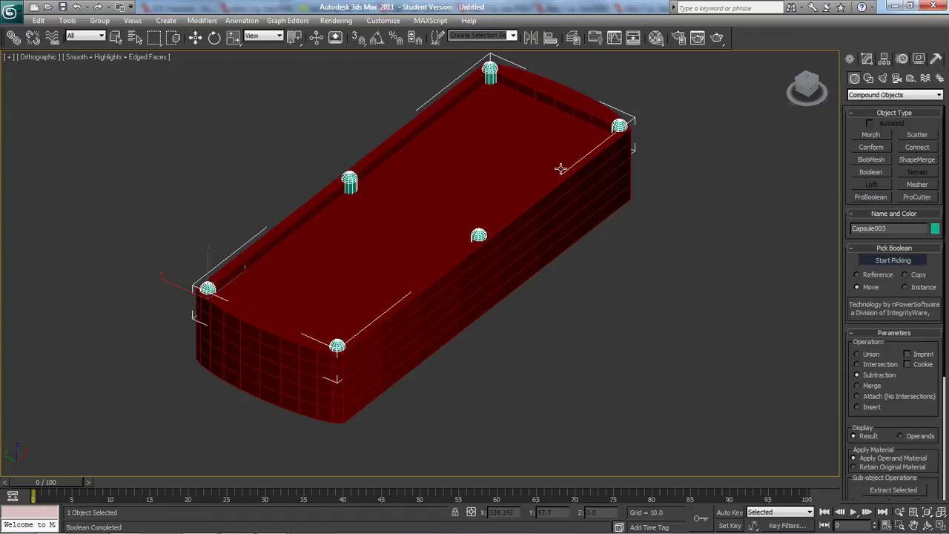
key(w)
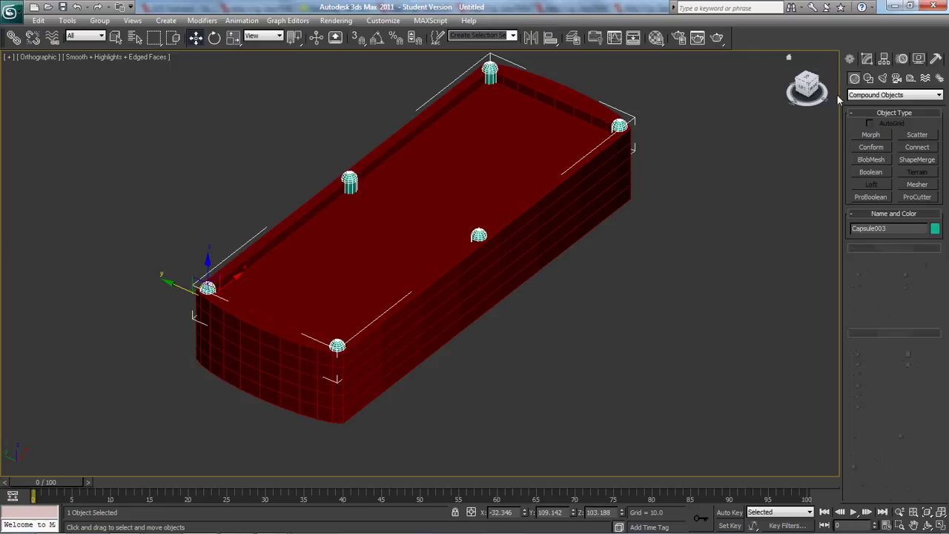
Step: Select the red block and subtract the attached capsules from it with a ProBoolean Subtraction
click(866, 60)
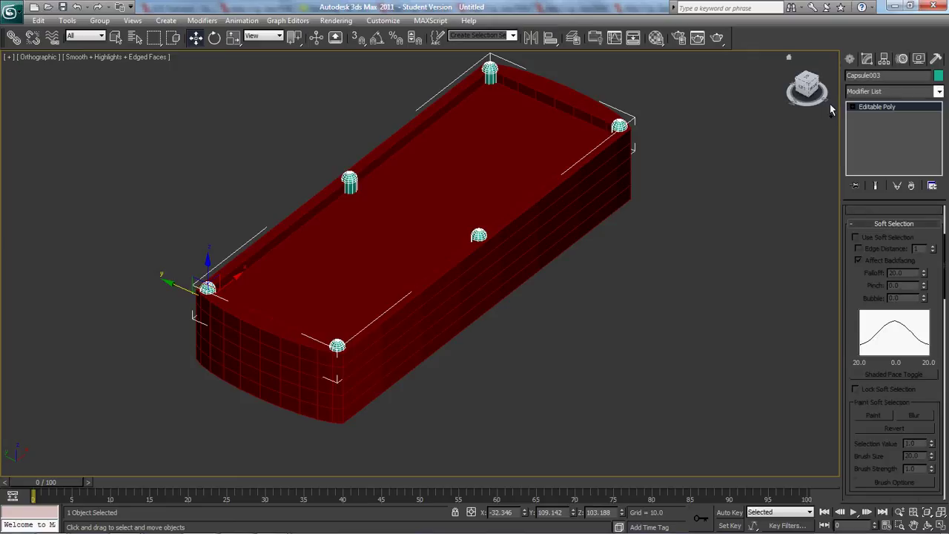
click(779, 145)
click(627, 157)
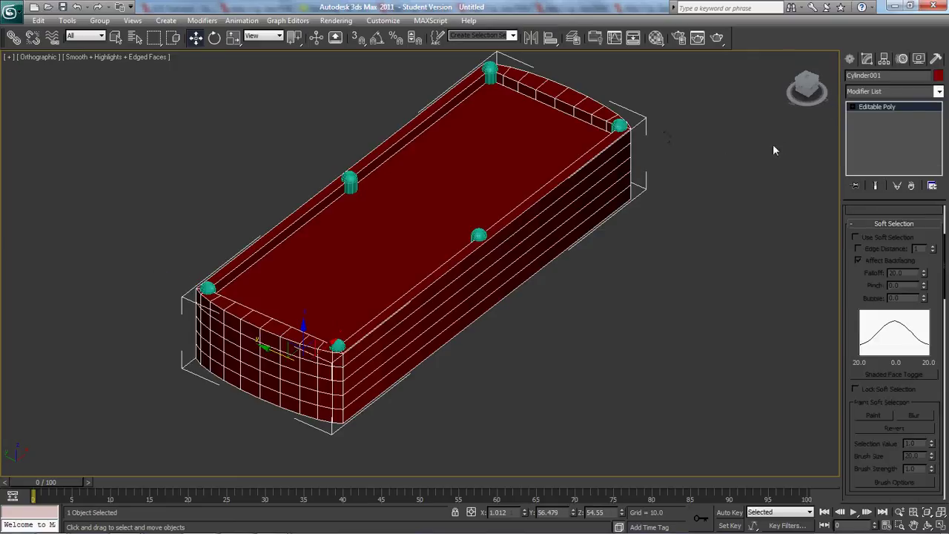
click(851, 60)
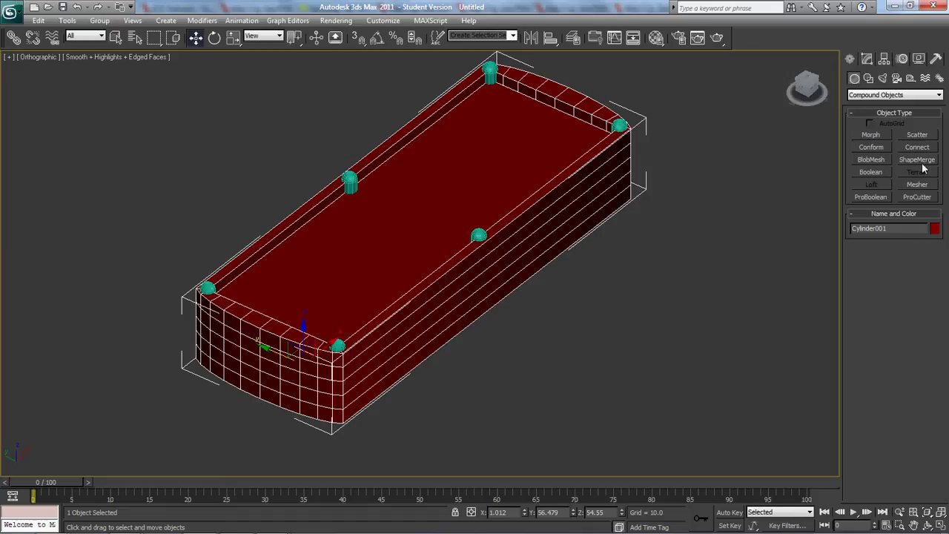
click(872, 197)
click(890, 259)
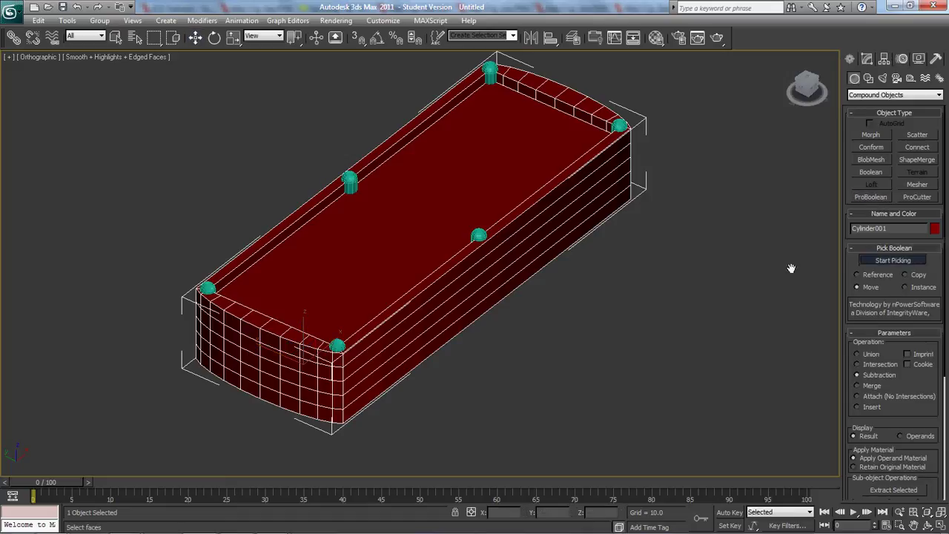
click(619, 126)
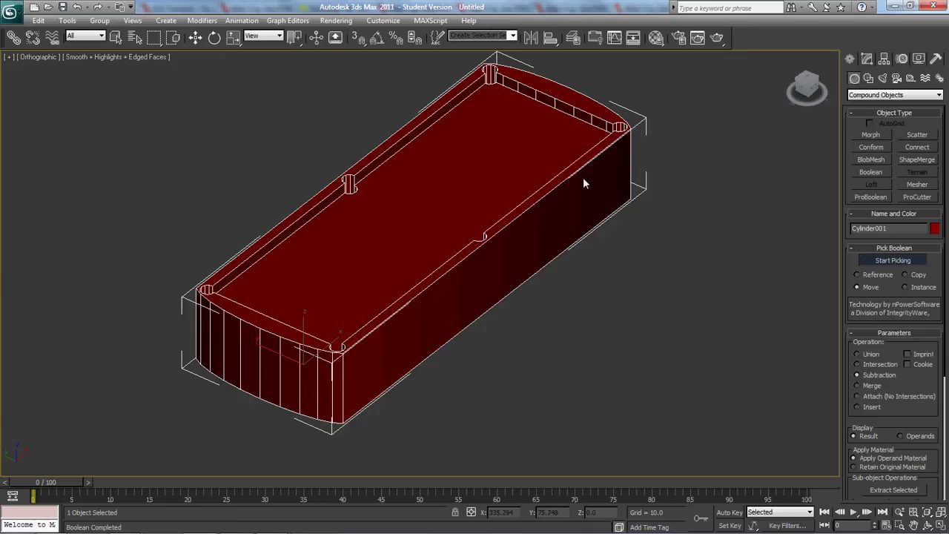
Step: Show the block in the Left view and convert the ProBoolean result to an Editable Poly
alt+middle_drag(534, 162, 472, 141)
key(l)
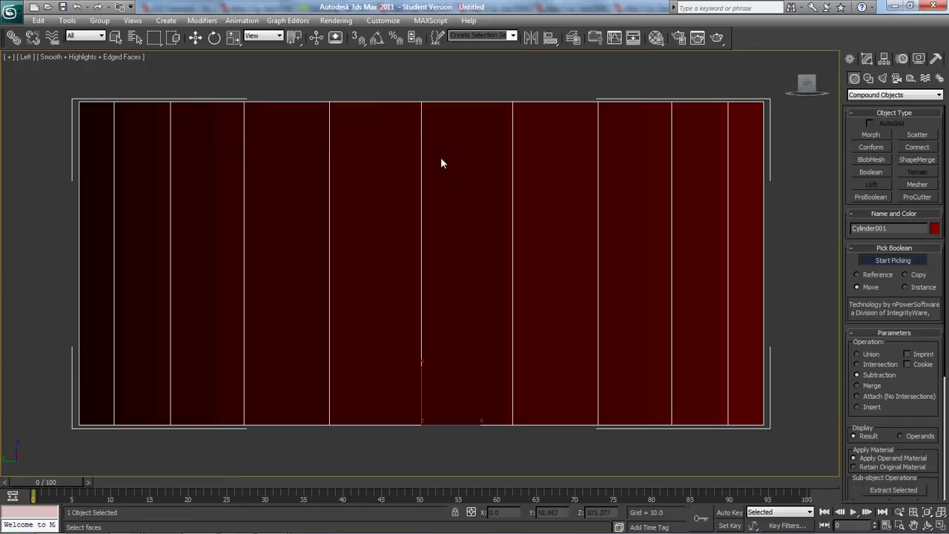
key(1)
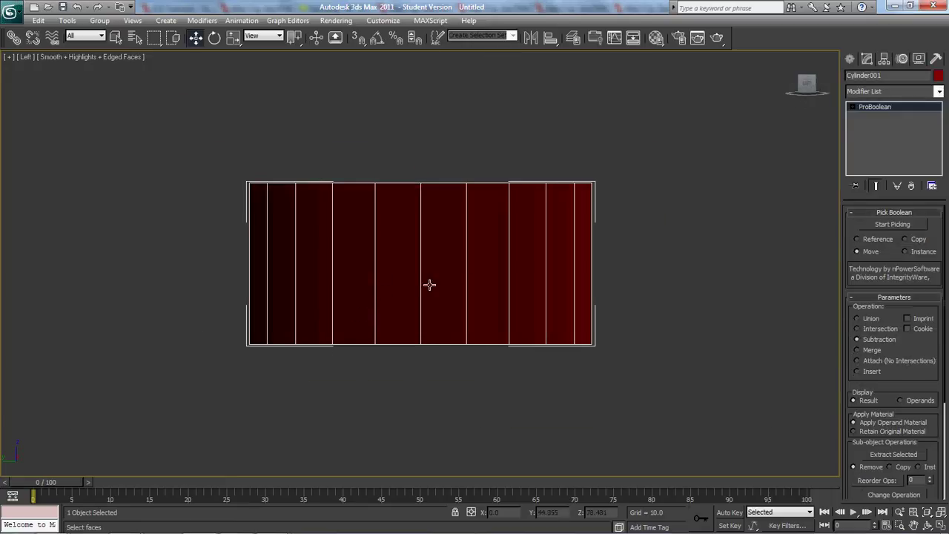
right_click(851, 121)
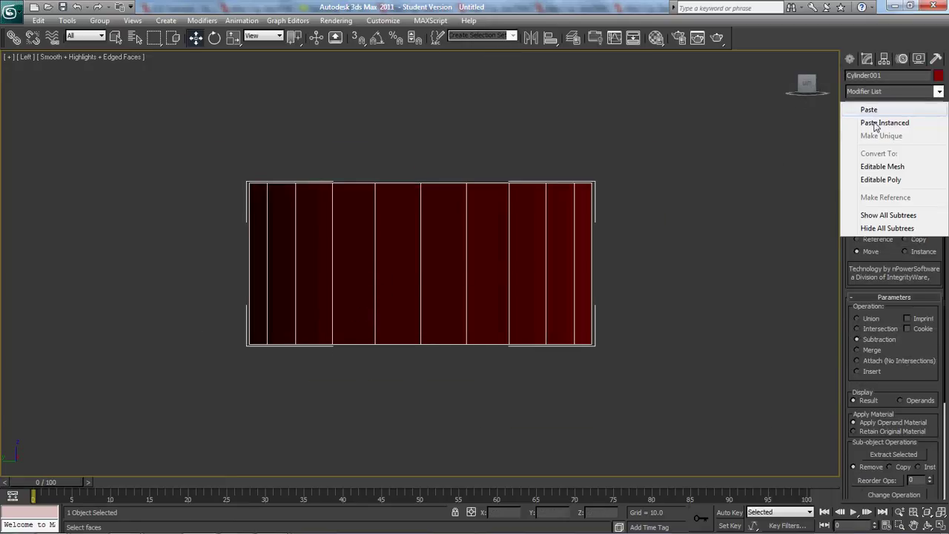
click(872, 183)
Step: Select the block's bottom vertices and raise them vertically to reduce the block's height to about half
key(1)
drag(229, 322, 713, 404)
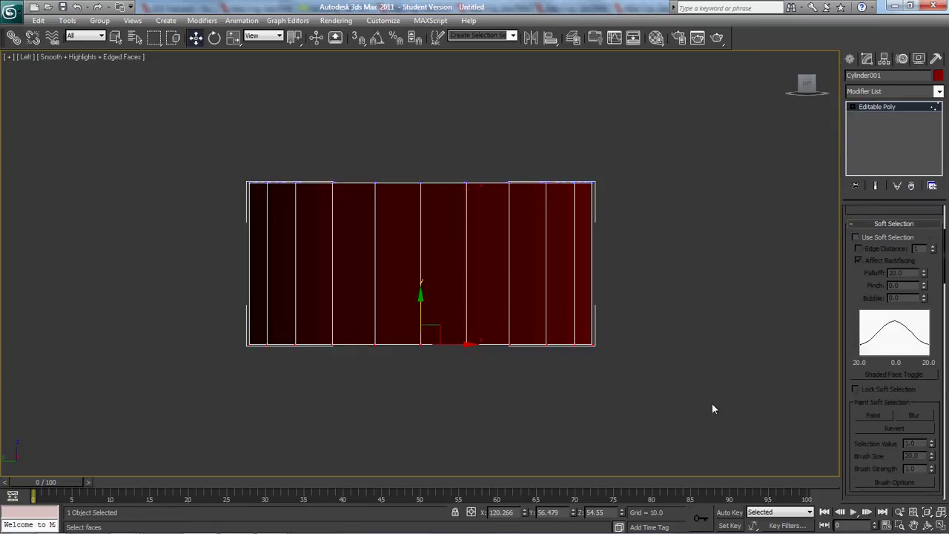
drag(418, 312, 446, 224)
Step: Scale the bottom vertices inward to about 89% in X and Y, undoing the unwanted scaling attempts
key(r)
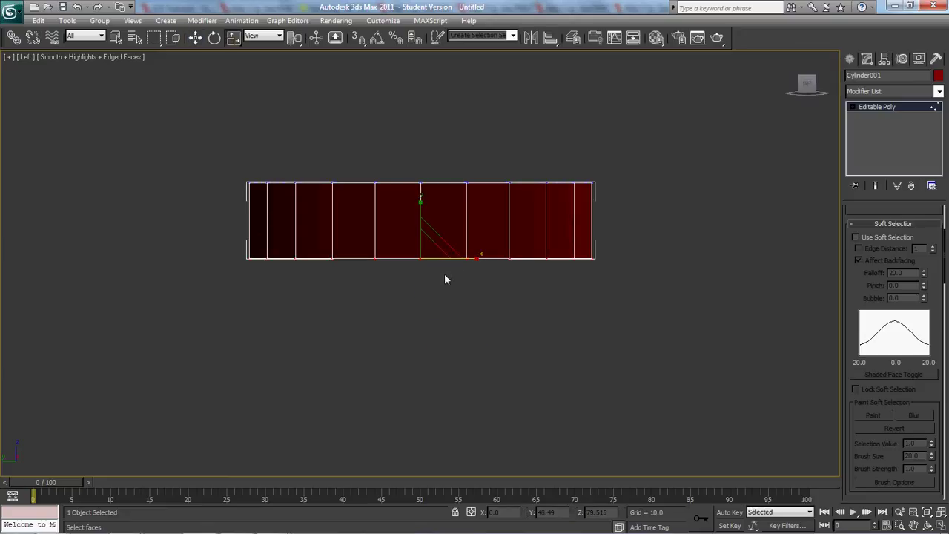
alt+middle_drag(445, 274, 445, 277)
scroll(445, 278, up, 4)
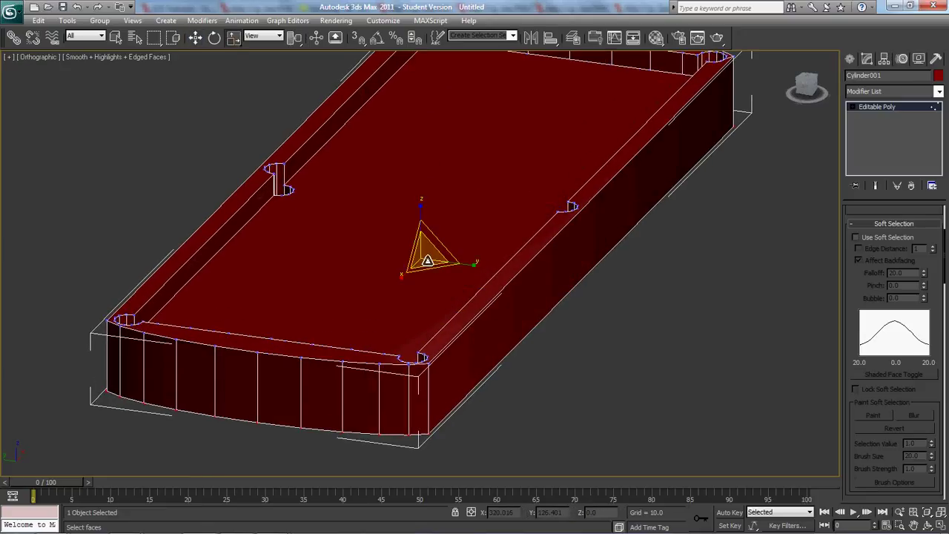
mouse_move(428, 260)
mouse_down()
mouse_move(423, 270)
mouse_move(429, 264)
mouse_up()
key(ctrl+z)
key(ctrl+z)
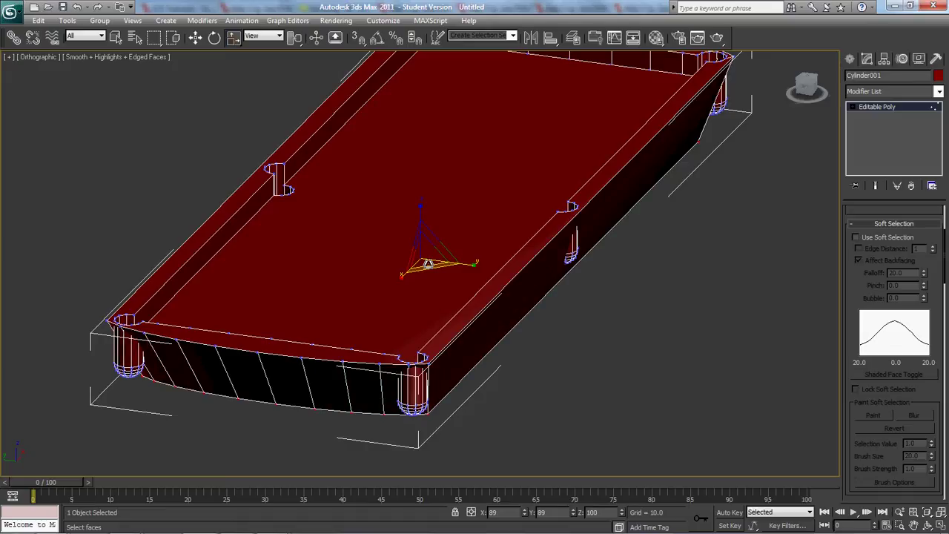
Step: Select the rounded lower-end vertices of the capsule pockets in the Left view and raise them to about Z 96.4
key(l)
key(z)
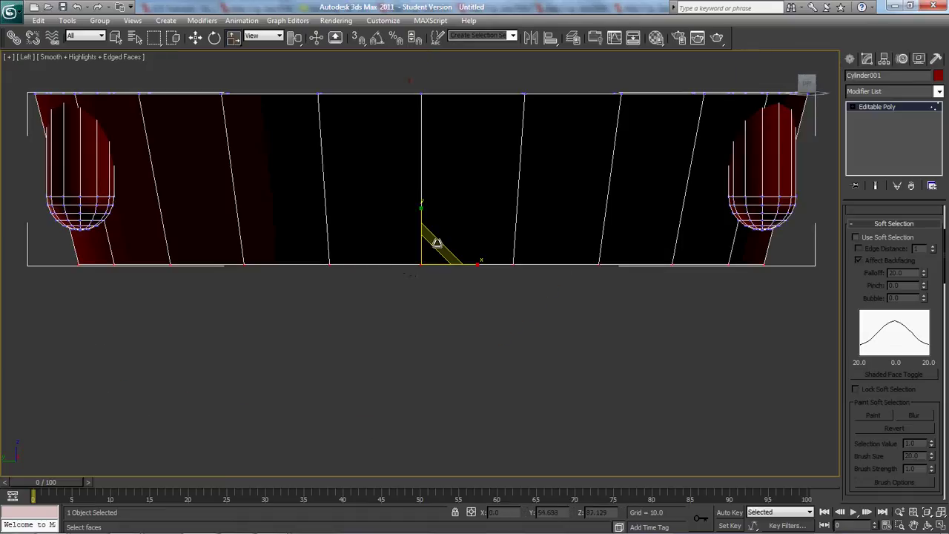
drag(29, 187, 873, 241)
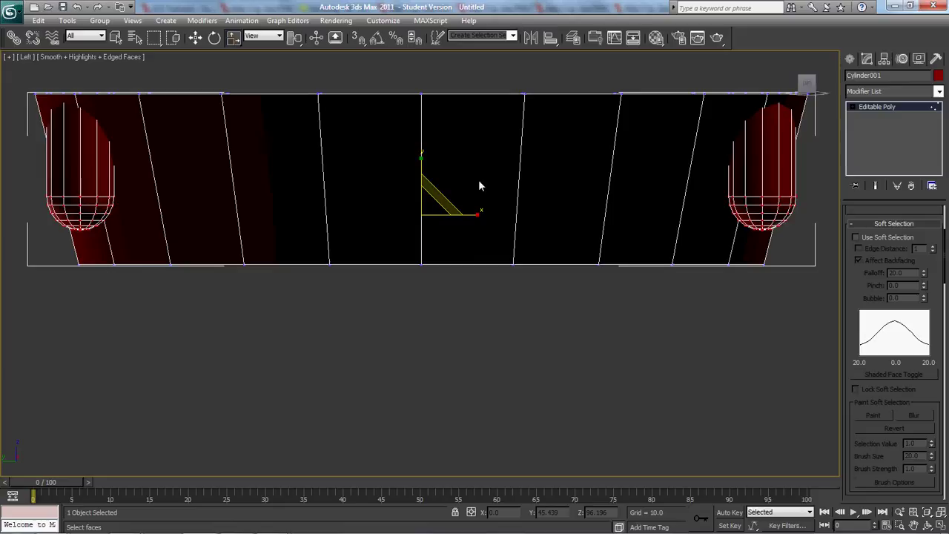
key(w)
drag(421, 170, 428, 140)
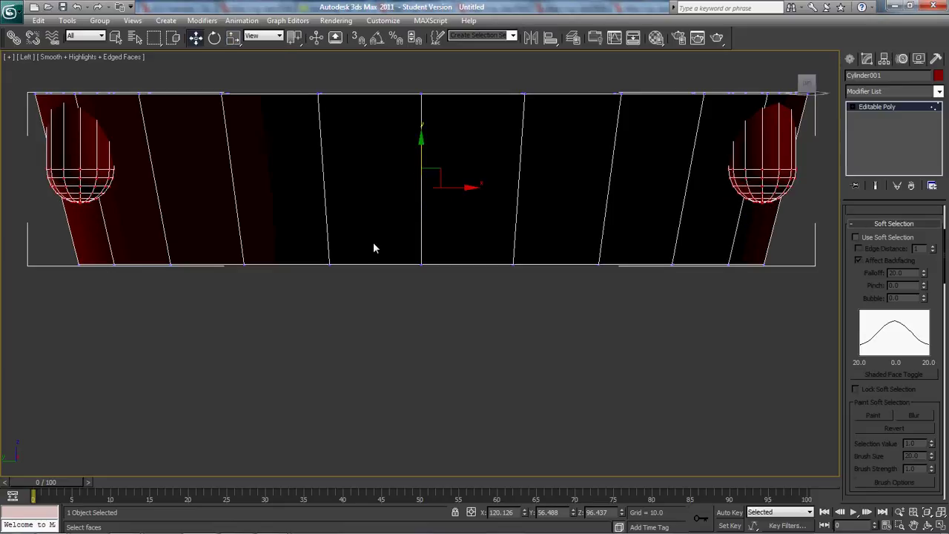
Step: Select the block's bottom vertices and scale them outward uniformly to about 113% to straighten the tapered sides
drag(48, 335, 766, 260)
key(r)
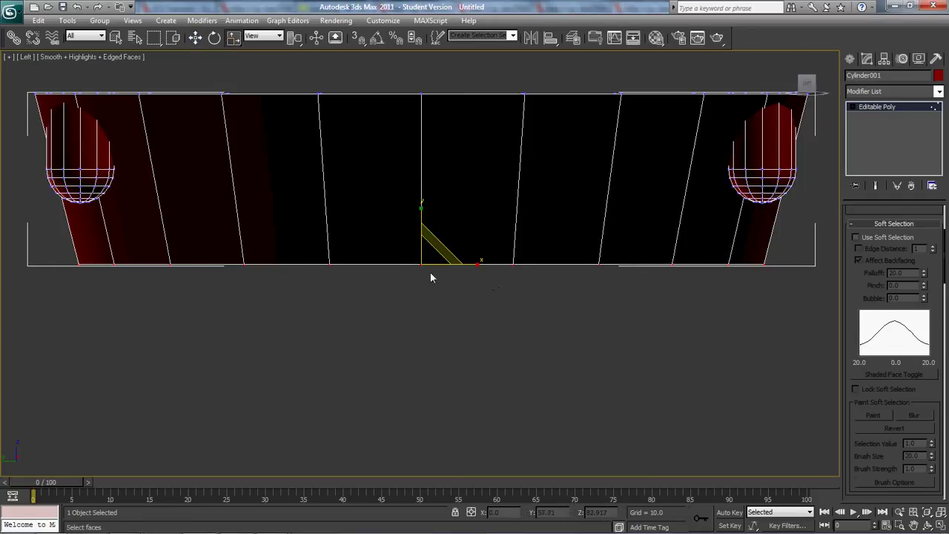
alt+middle_drag(449, 265, 585, 319)
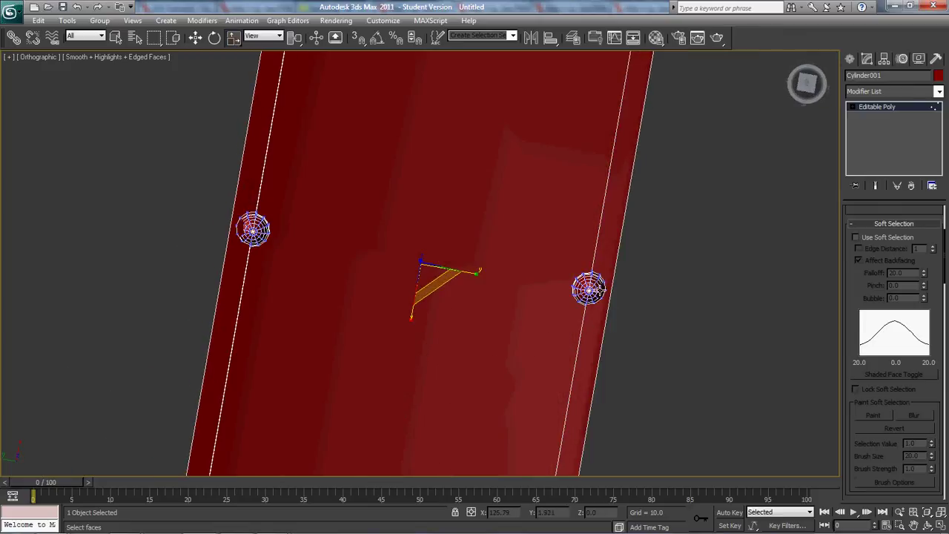
alt+middle_drag(449, 295, 428, 264)
drag(428, 264, 429, 256)
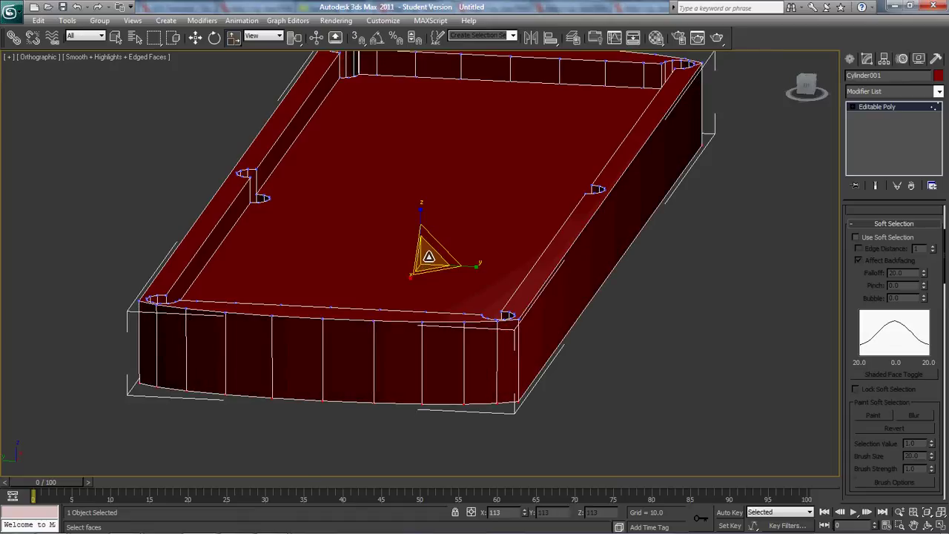
Step: Select the block's bottom polygon and extrude it by 10
alt+middle_drag(429, 256, 461, 276)
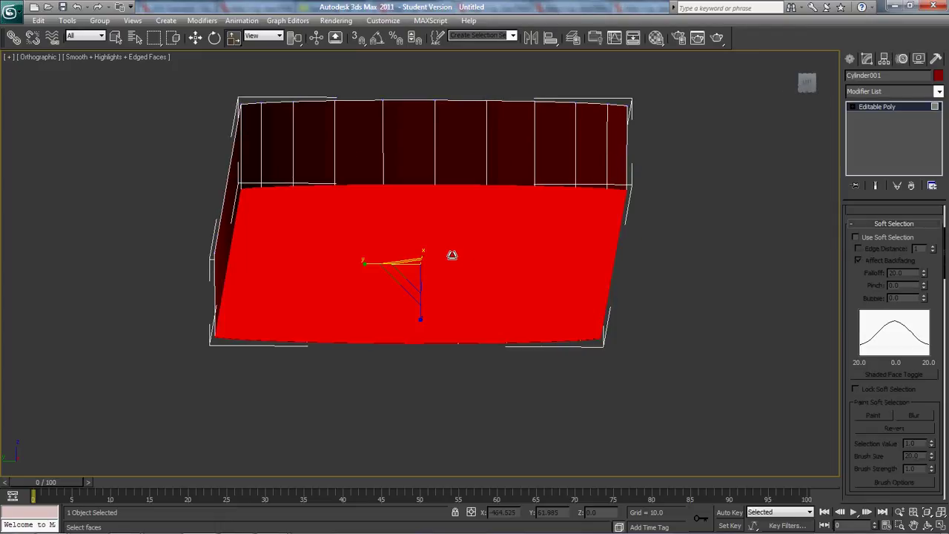
right_click(450, 252)
click(341, 285)
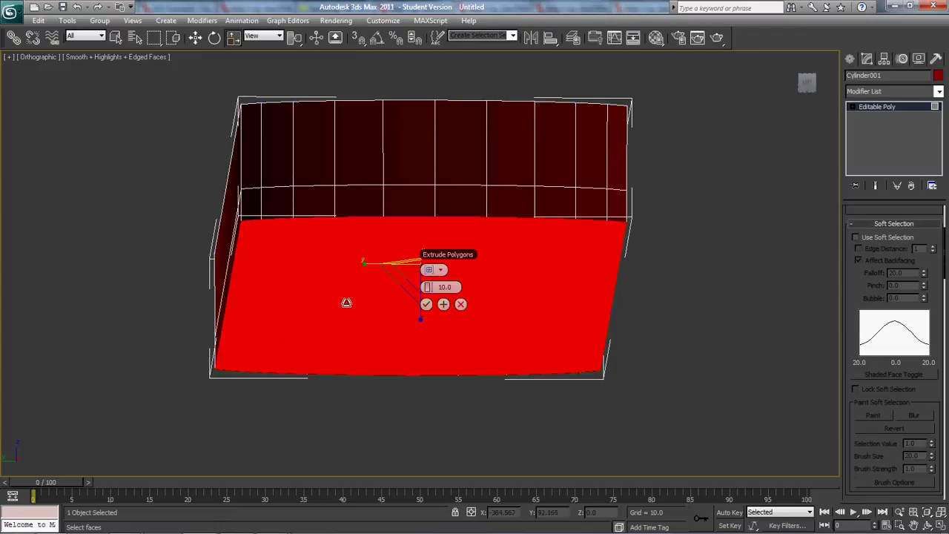
click(426, 304)
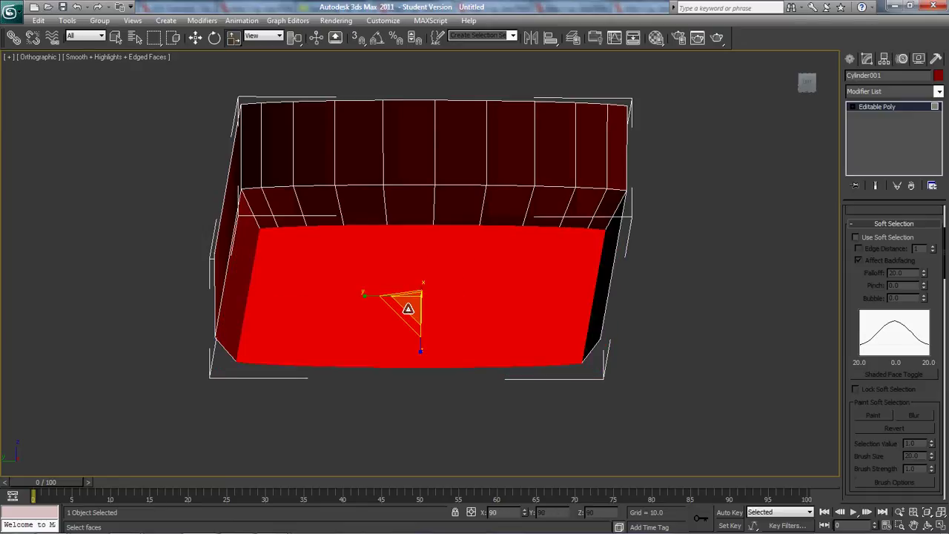
Step: Scale the extruded bottom polygon down to about 90% to bevel the underside, and inspect the whole block
alt+middle_drag(413, 305, 364, 362)
scroll(423, 319, up, 10)
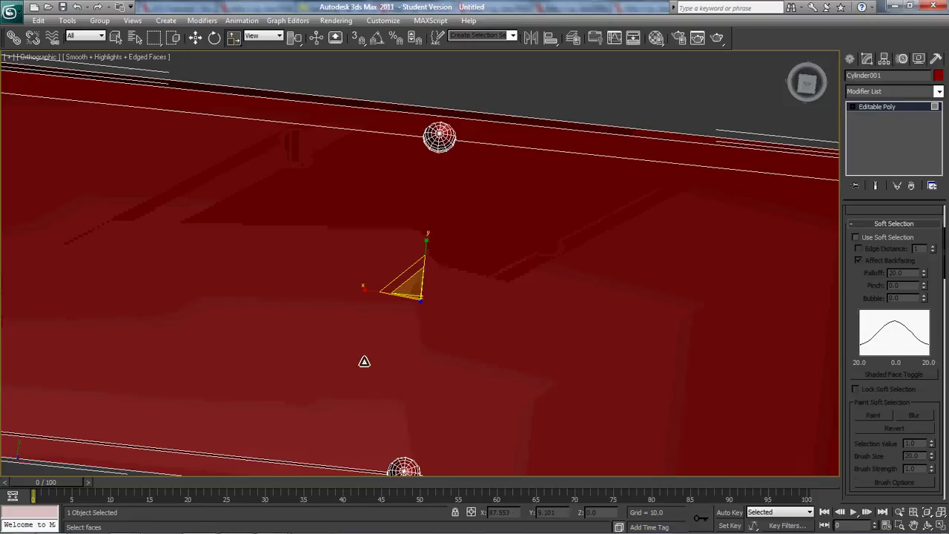
scroll(387, 295, down, 10)
alt+middle_drag(387, 295, 574, 257)
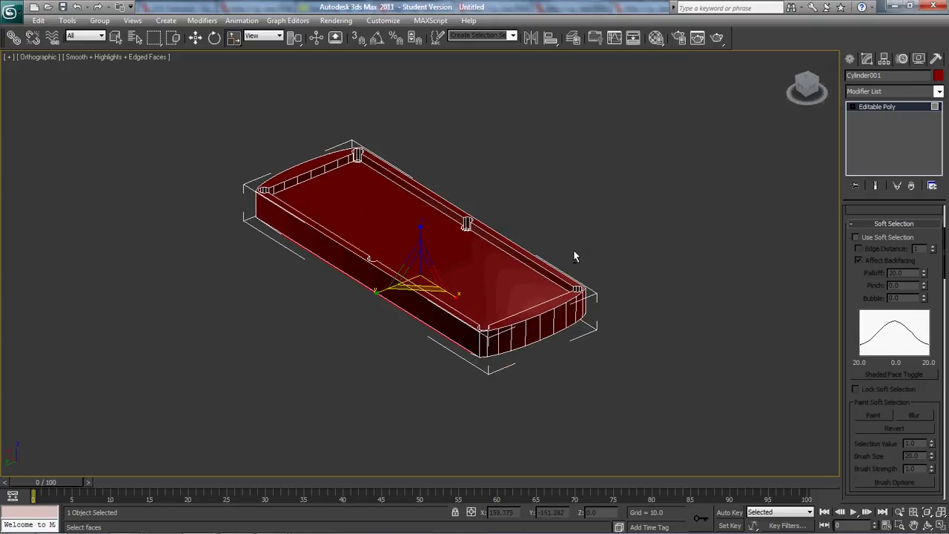